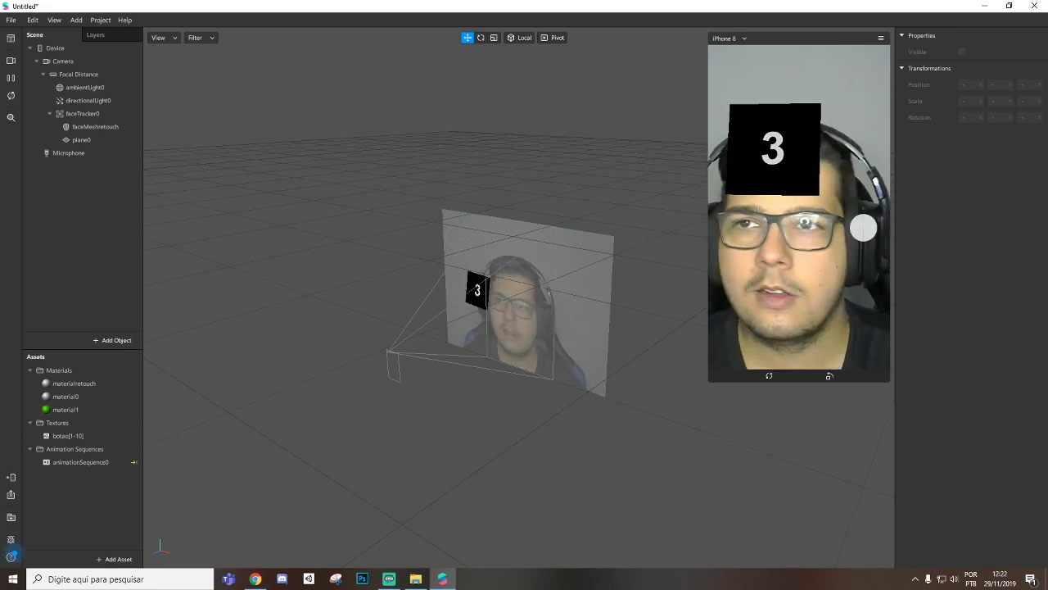
Close the current project without saving and start a new blank project in a maximized window.
left_click(1035, 6)
left_click(564, 312)
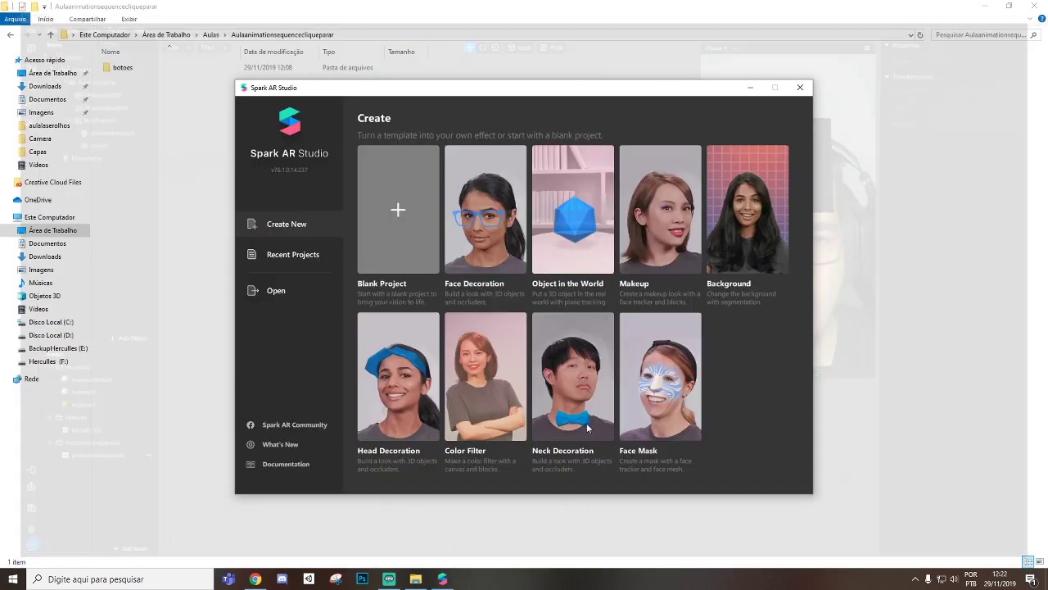
left_click(398, 207)
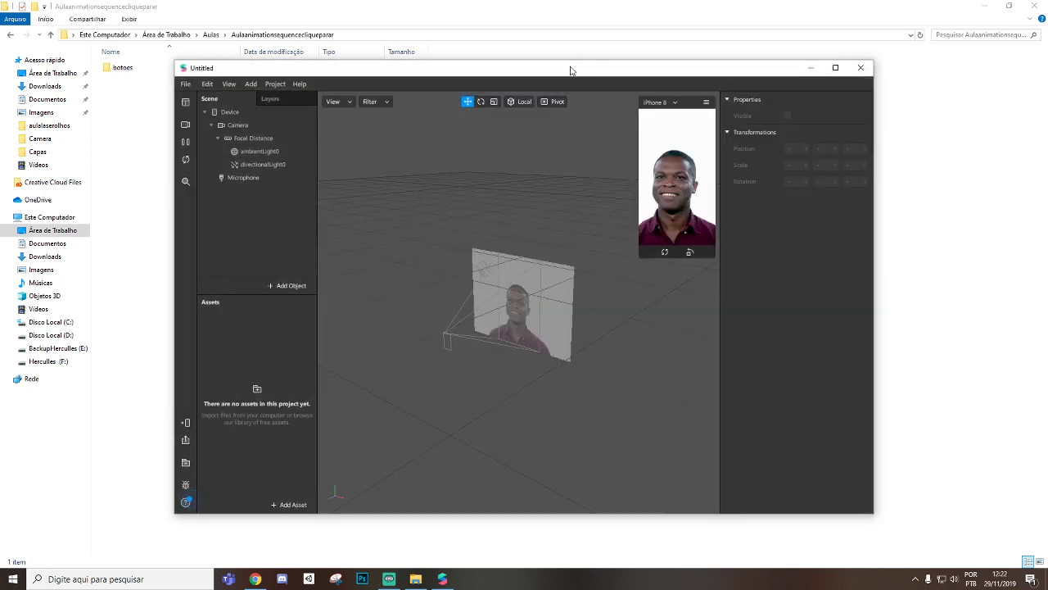
double_click(571, 70)
Use the Logitech HD Webcam C270 as the camera feed and enlarge the device preview.
left_click(12, 60)
left_click(74, 79)
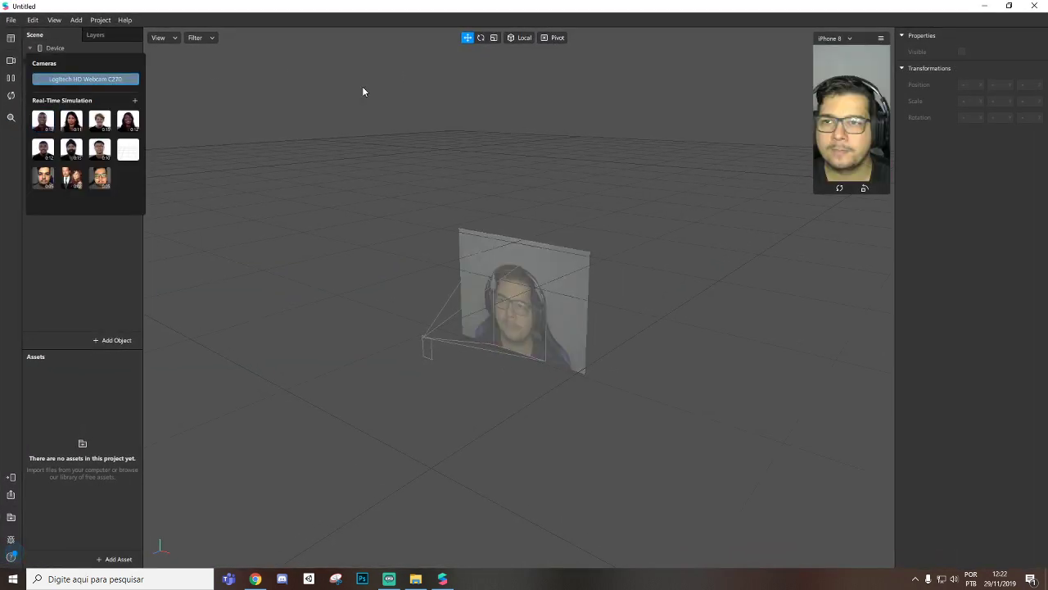
left_click_drag(814, 193, 758, 294)
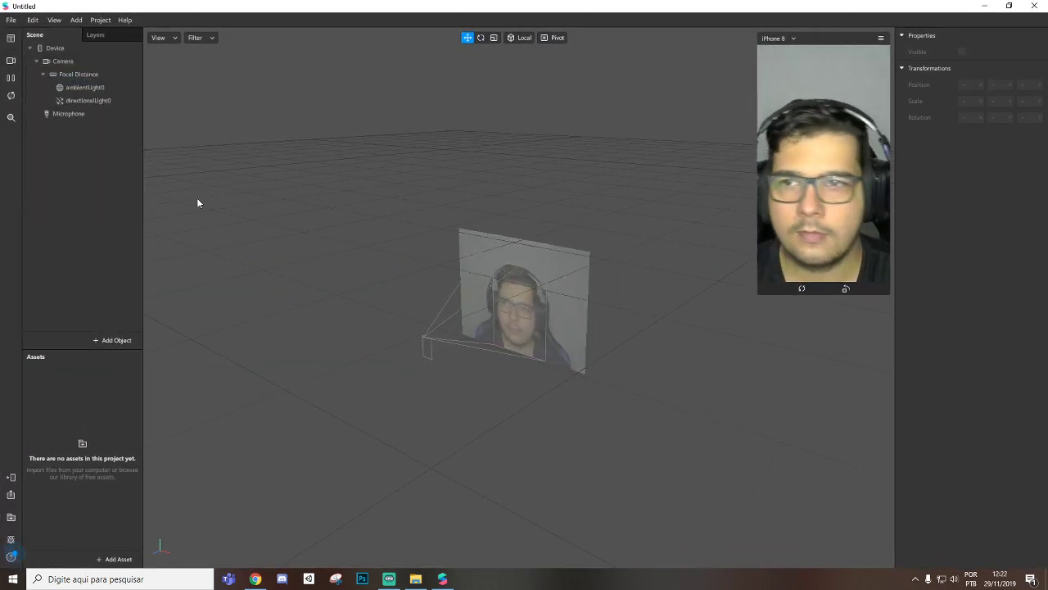
Add a face mesh to the scene.
right_click(80, 154)
mouse_move(131, 166)
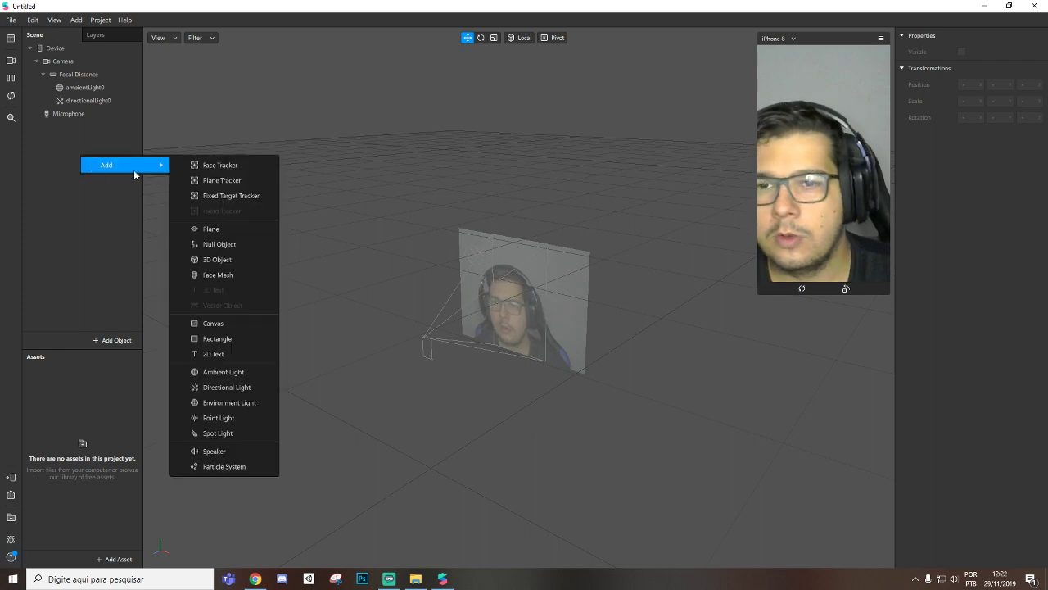
left_click(242, 275)
Add a plane under the face tracker and set its Y position to 0,12.
right_click(86, 118)
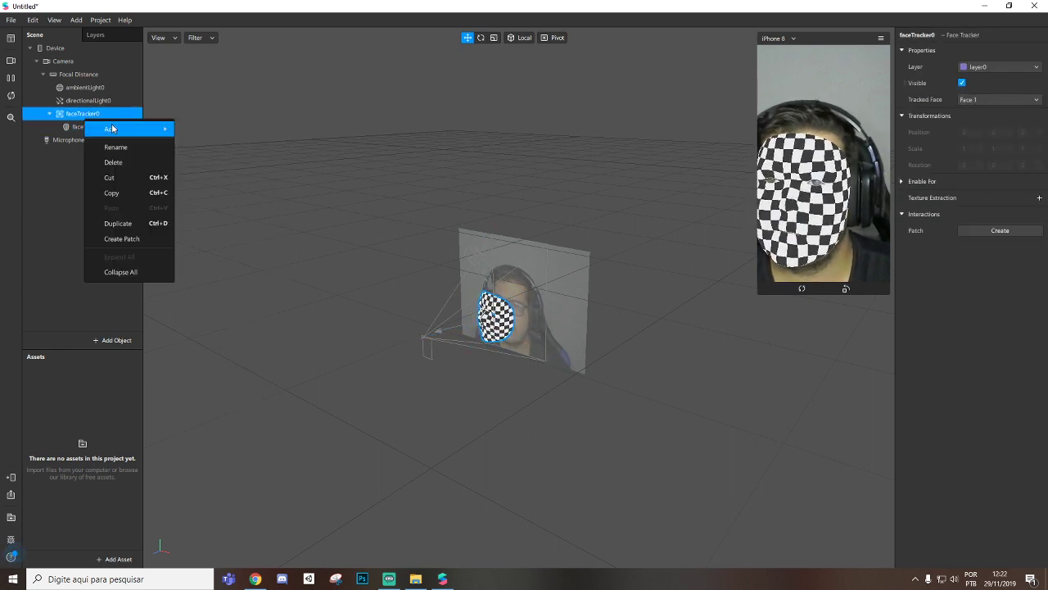
mouse_move(113, 129)
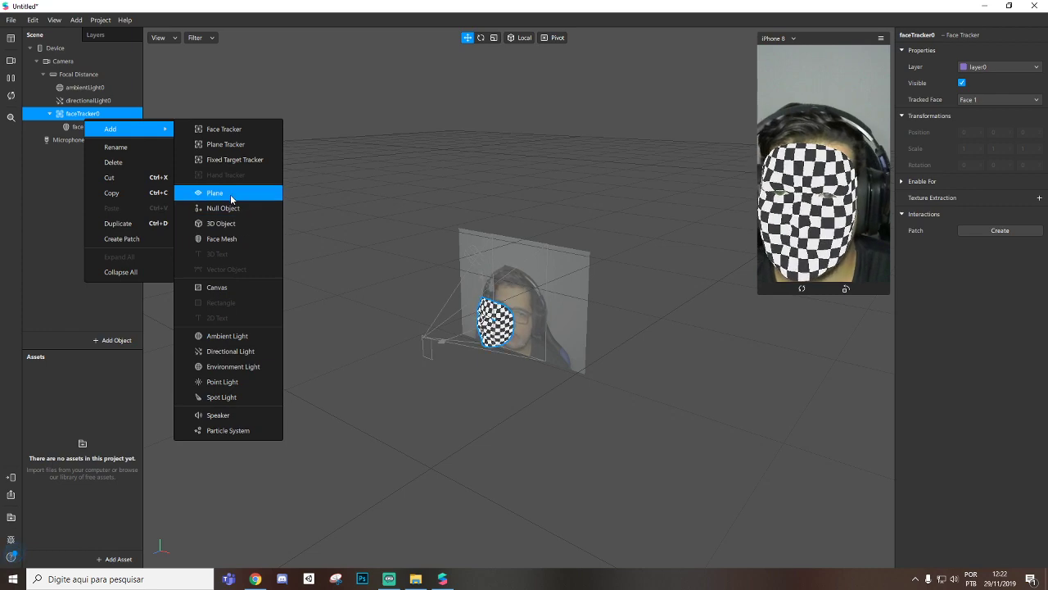
left_click(230, 194)
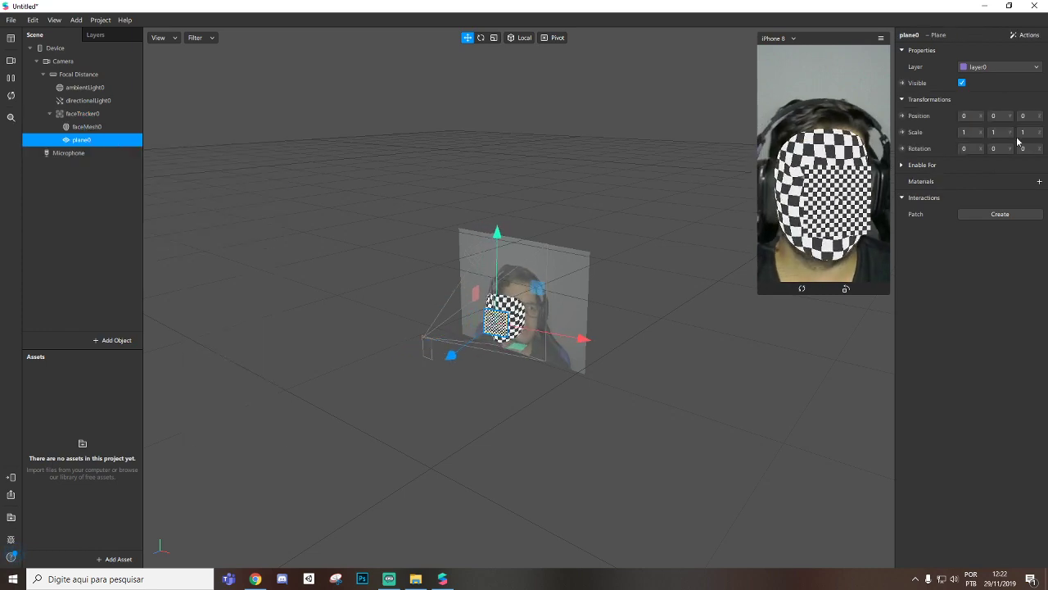
left_click(1004, 116)
type("0,12")
key("Return")
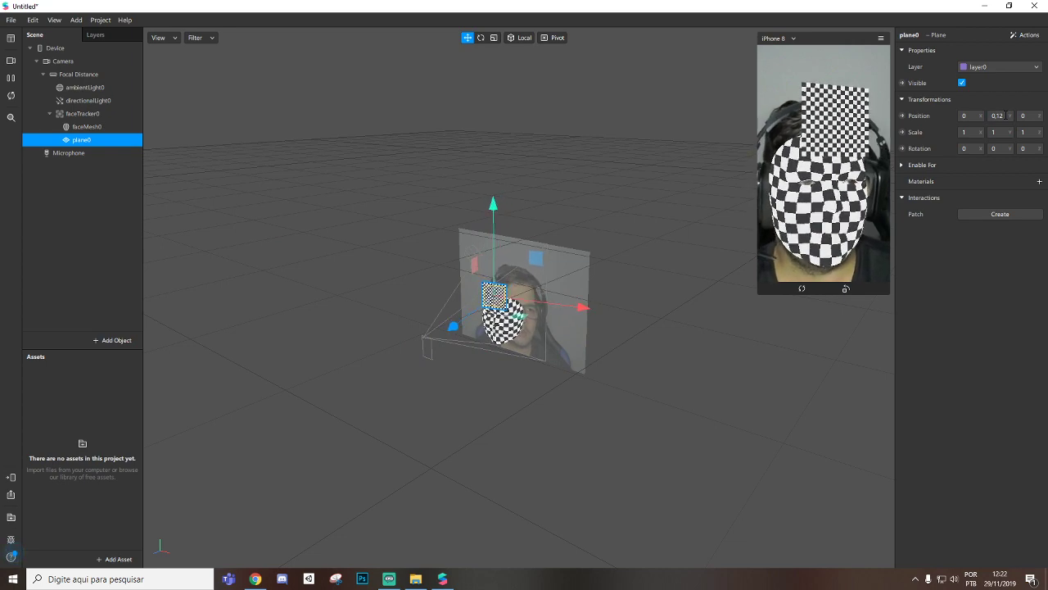
Create a new material for the face mesh and rename it materialretouch.
left_click(114, 127)
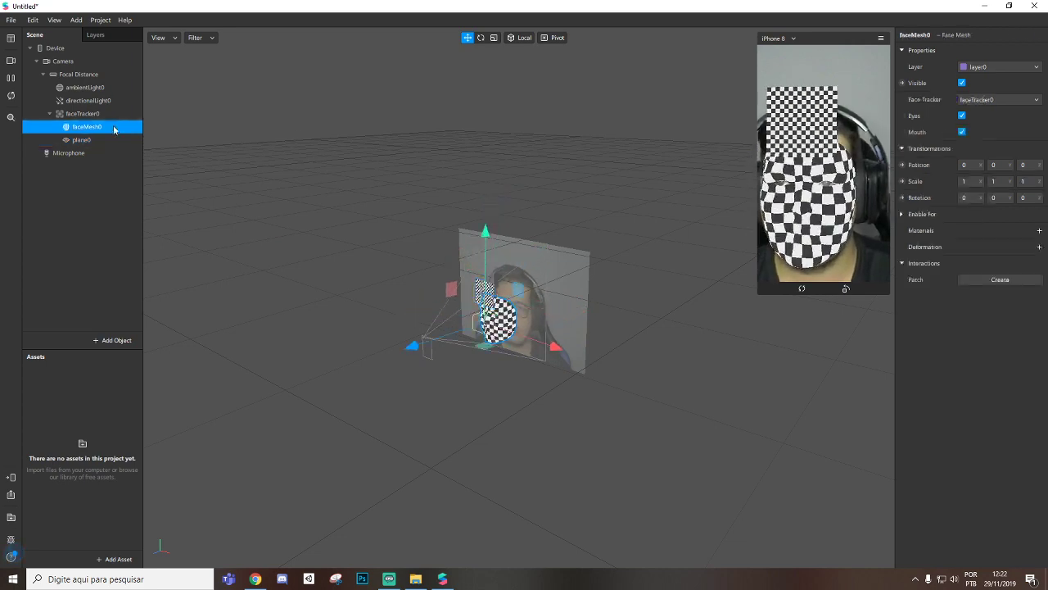
left_click(1039, 230)
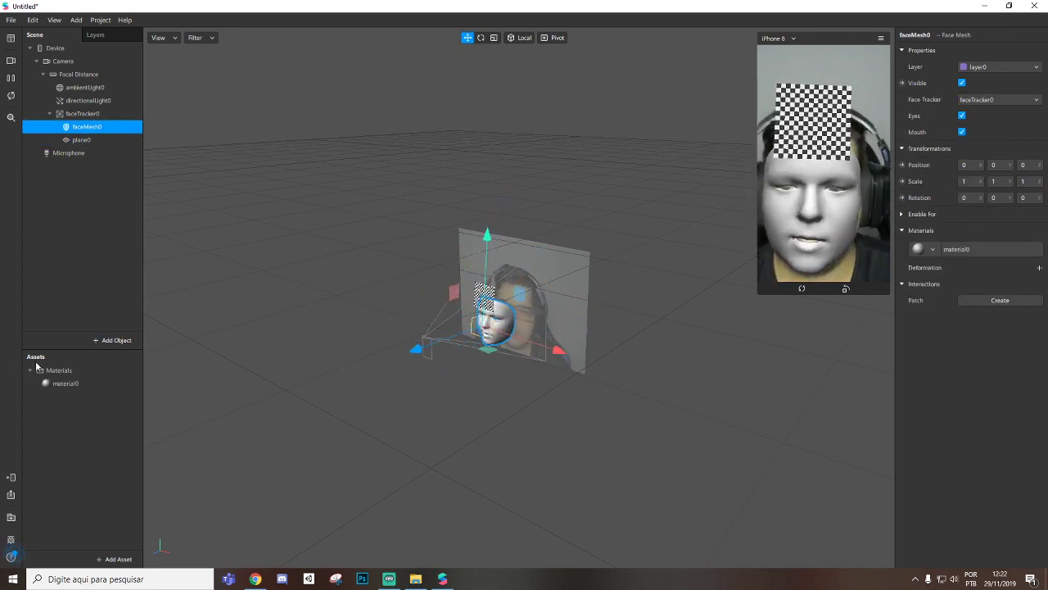
double_click(71, 386)
left_click(87, 383)
key("BackSpace")
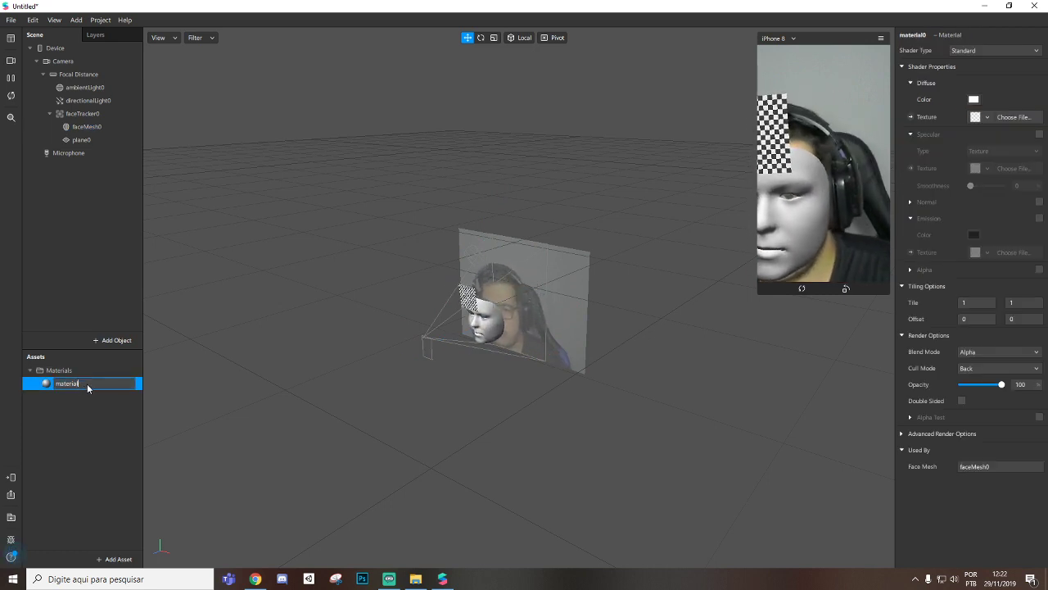
type("retouch")
Change materialretouch's shader type to Retouching and set its skin smoothing to 20%.
left_click(995, 51)
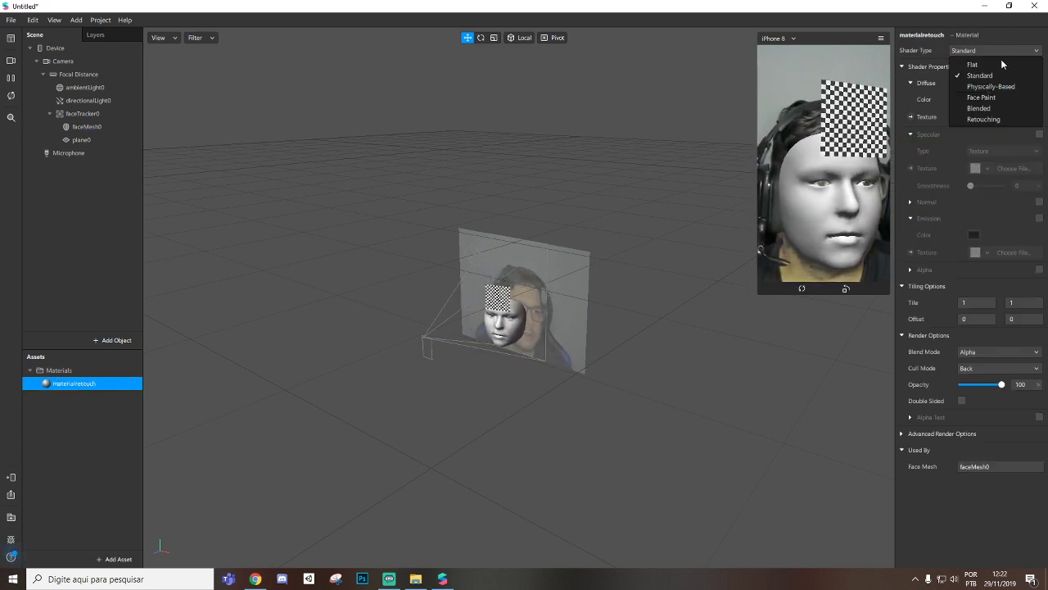
left_click(995, 123)
left_click_drag(1024, 99, 947, 96)
type("20")
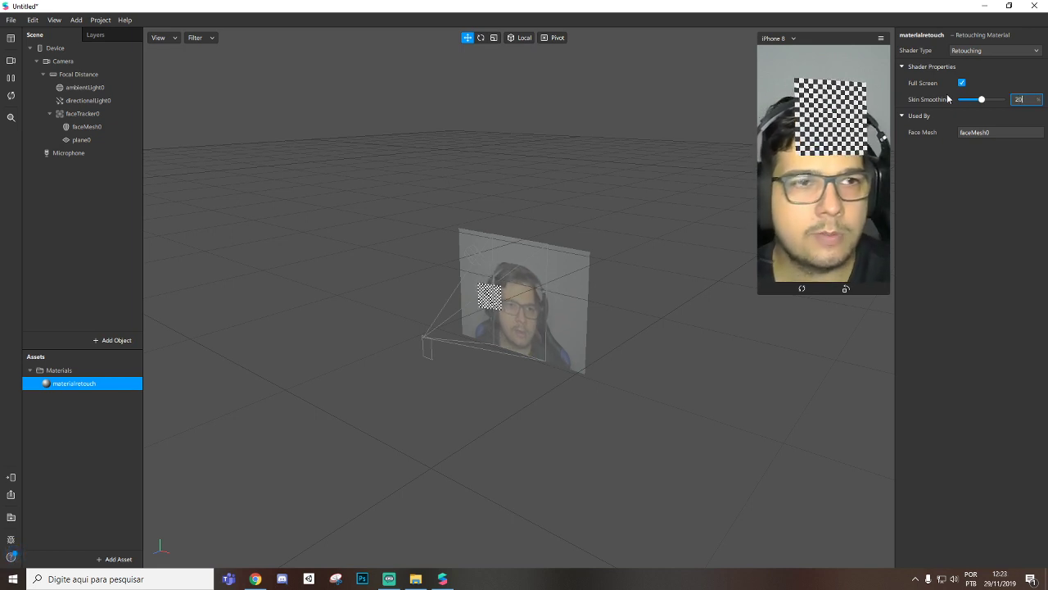
key("Return")
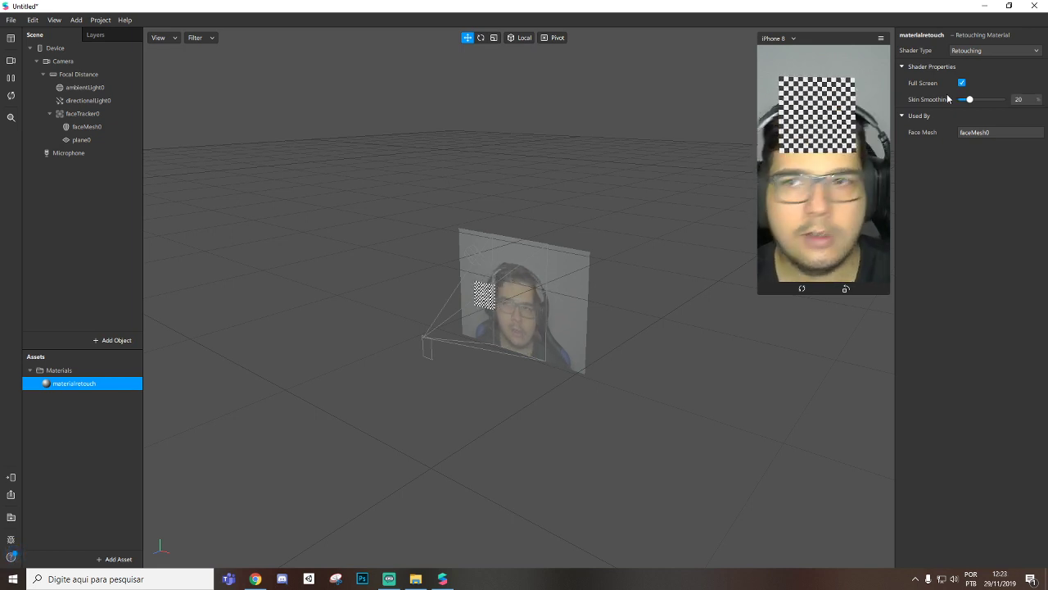
Create a new material for the plane and rename it materialplane.
left_click(81, 139)
left_click(1038, 182)
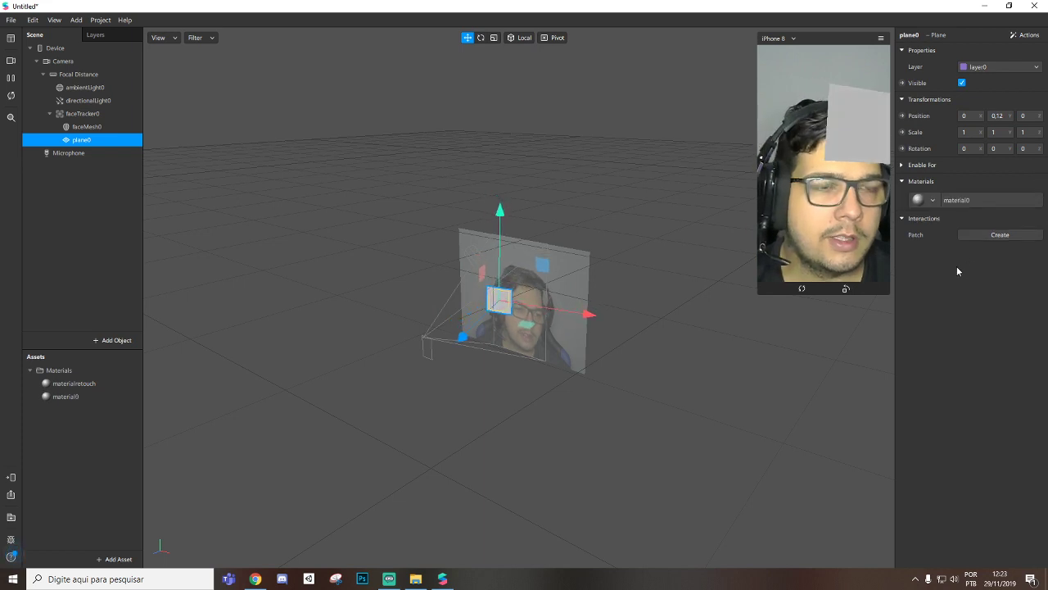
double_click(89, 396)
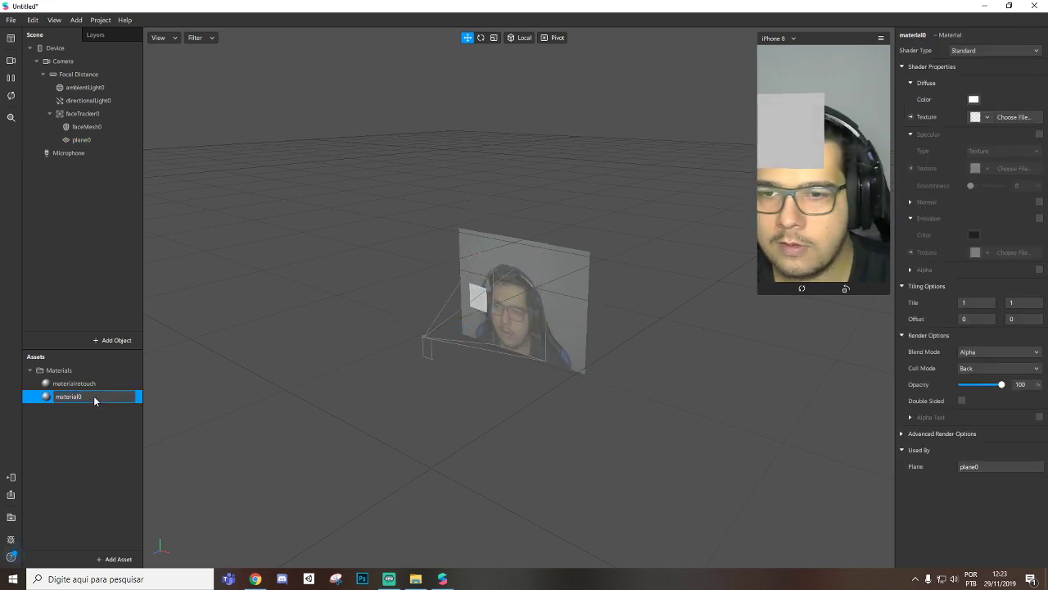
key("BackSpace")
type("plane")
key("Return")
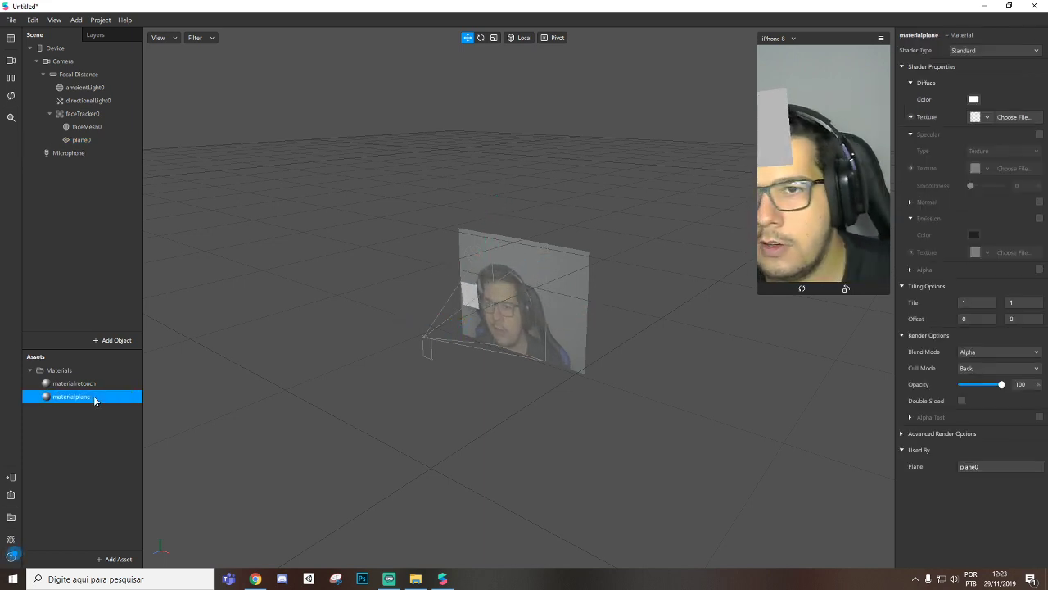
Rename the face mesh object as faceMeshretouch.
right_click(95, 129)
left_click(137, 154)
key("Up")
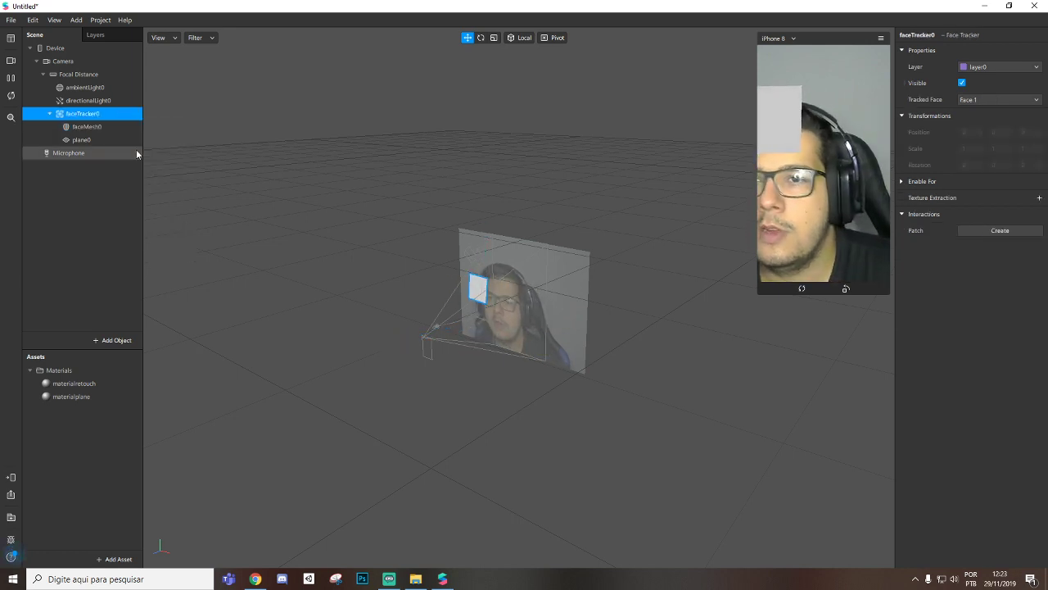
right_click(94, 129)
left_click(128, 158)
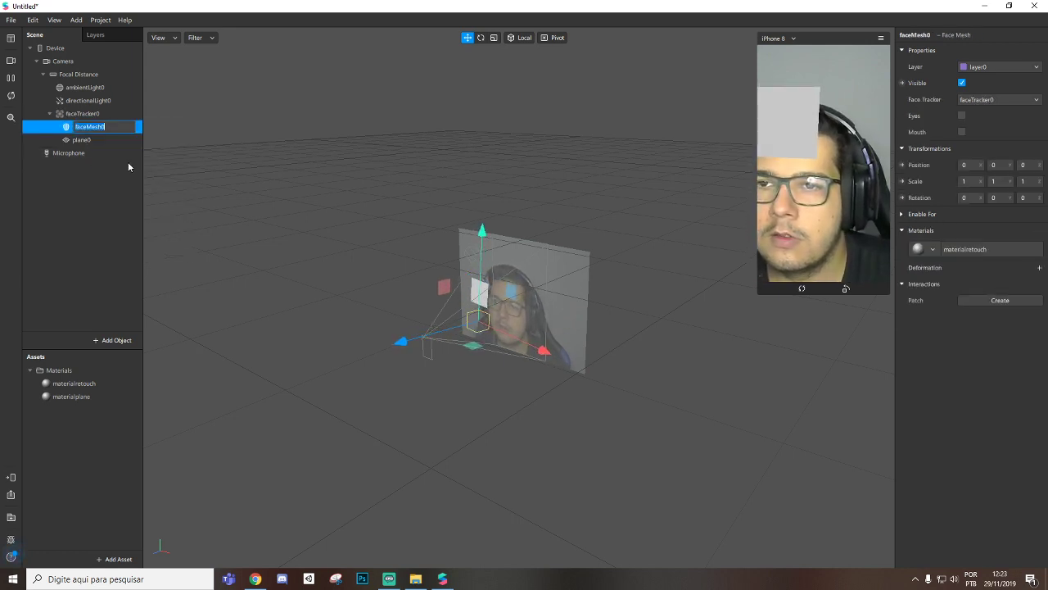
key("BackSpace")
type("retouch")
key("Return")
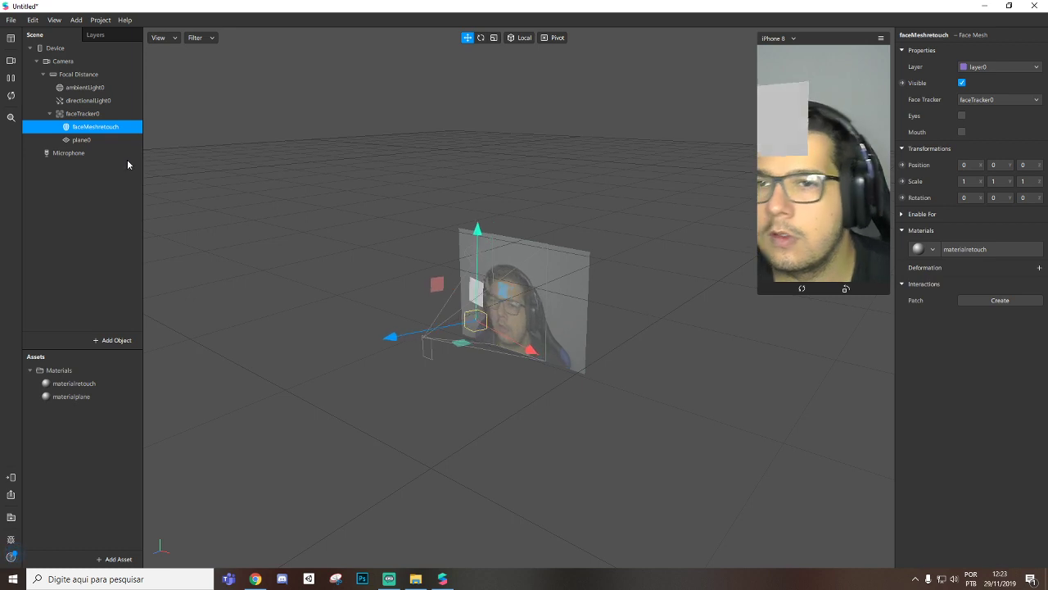
Rename the plane object as planenumeros.
right_click(88, 140)
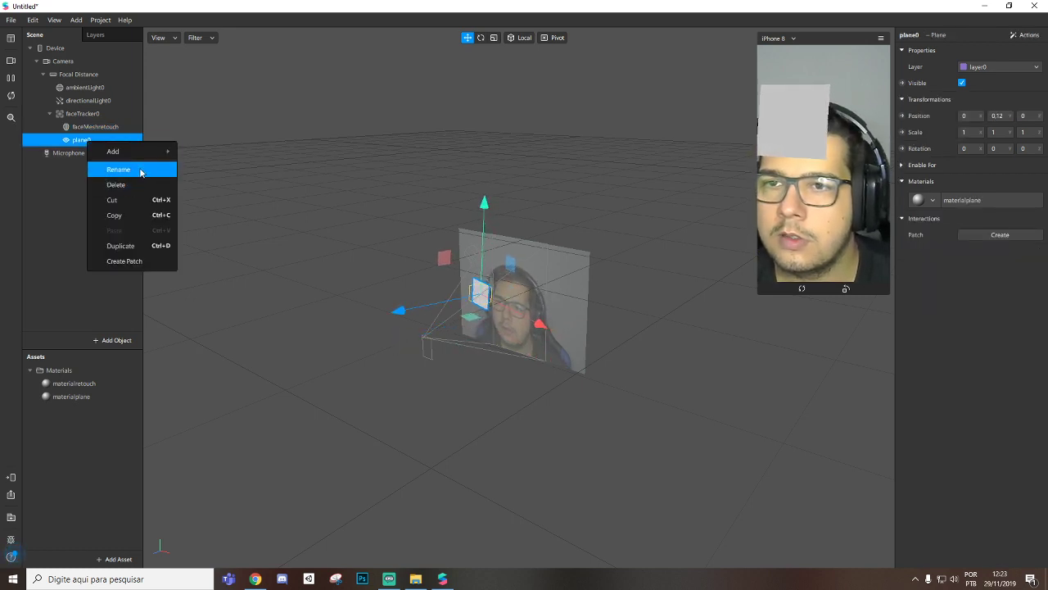
left_click(140, 170)
key("BackSpace")
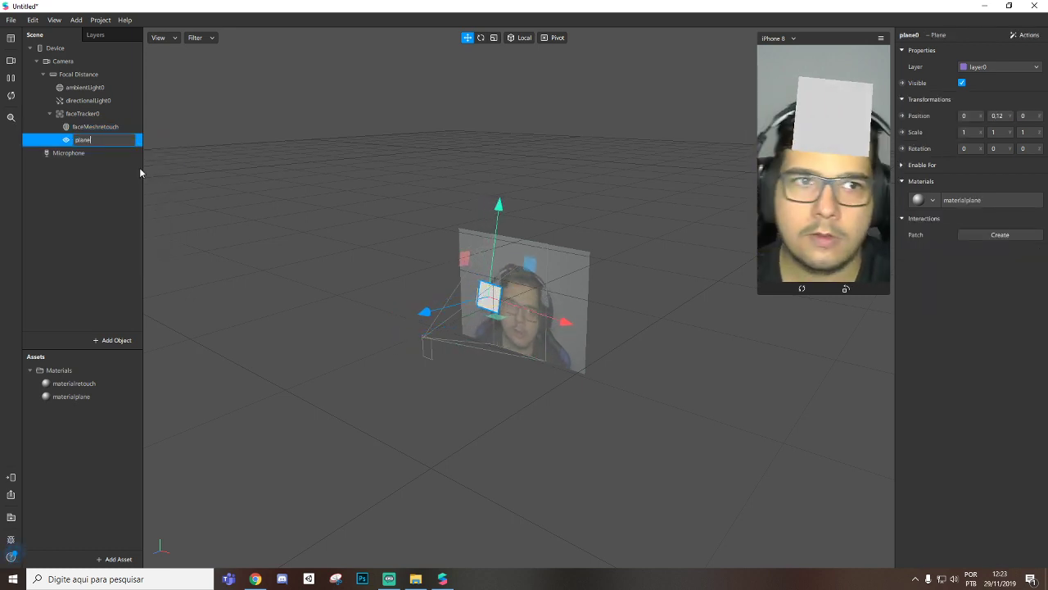
type("numeros")
key("Return")
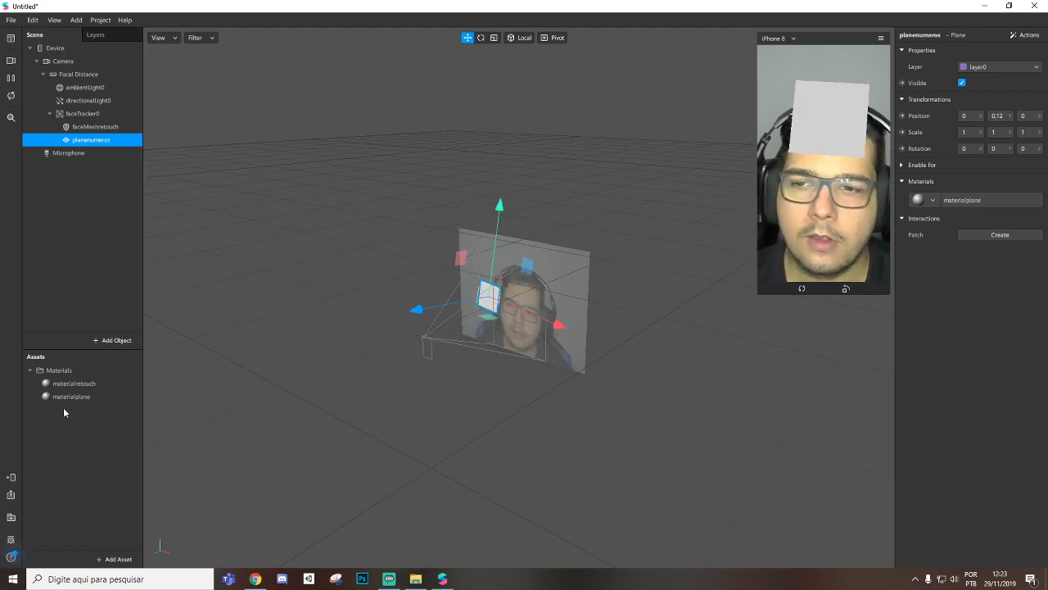
Set materialplane's shader type to Flat and assign a new animation sequence as its diffuse texture.
left_click(84, 399)
left_click(990, 50)
left_click(973, 66)
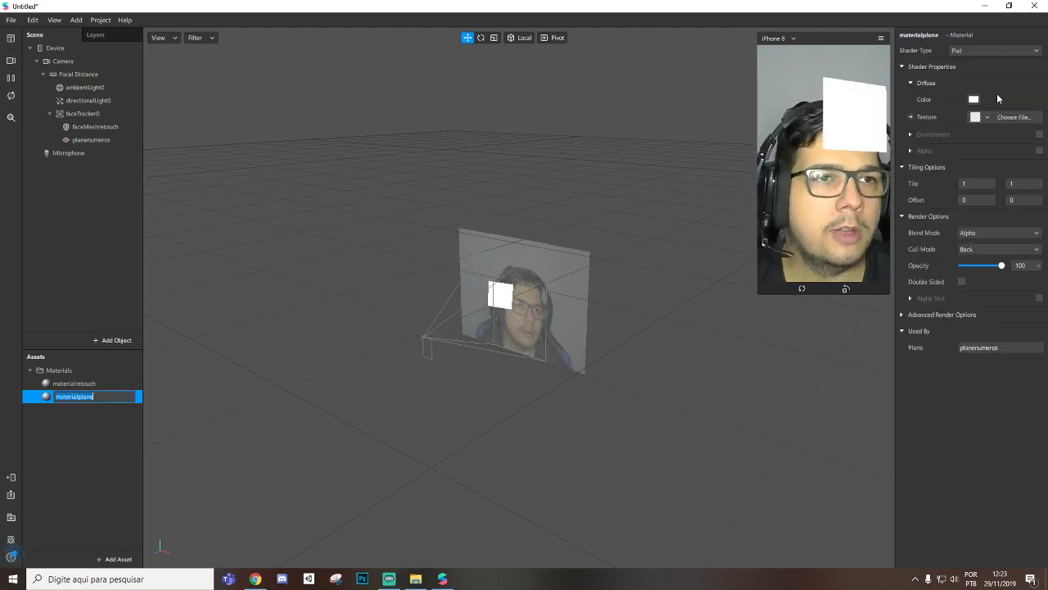
left_click(987, 116)
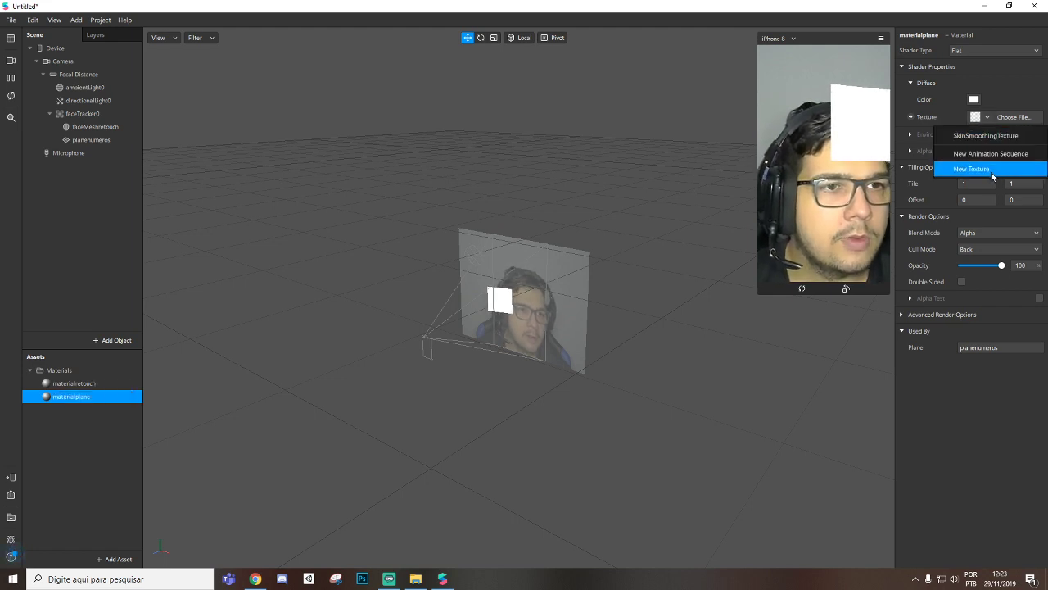
left_click(991, 154)
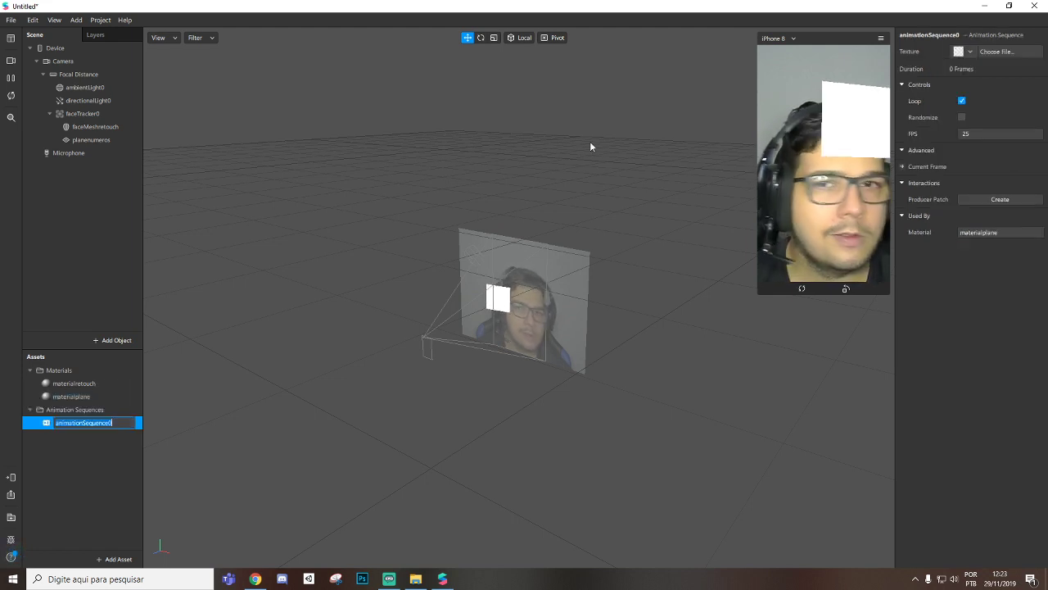
Import the images botao0 through botao9 as the animation sequence's texture and enlarge the device preview further.
left_click(970, 52)
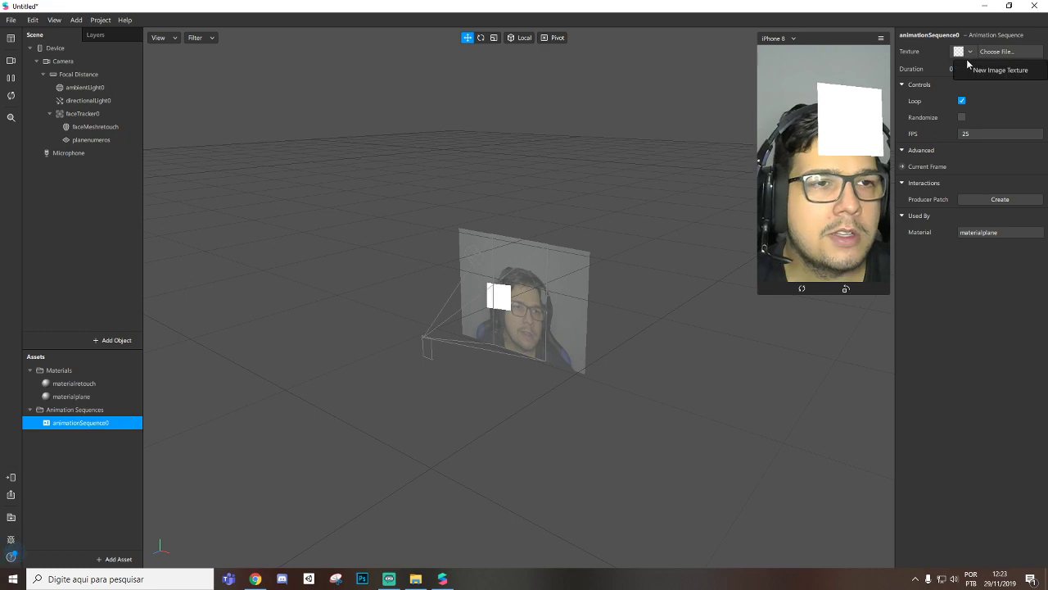
left_click(983, 70)
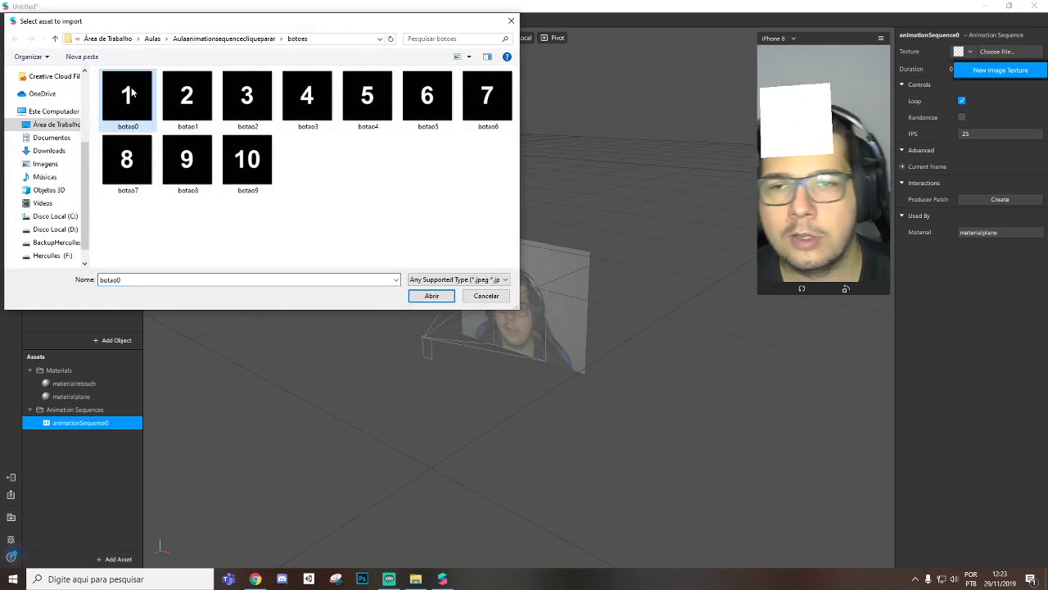
left_click(247, 159, "shift")
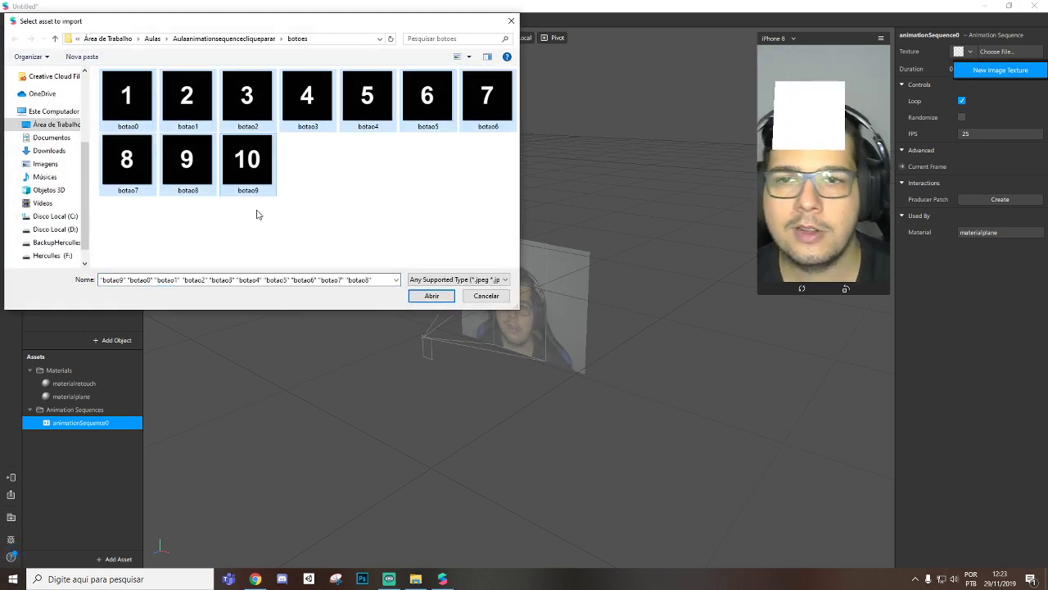
left_click(431, 295)
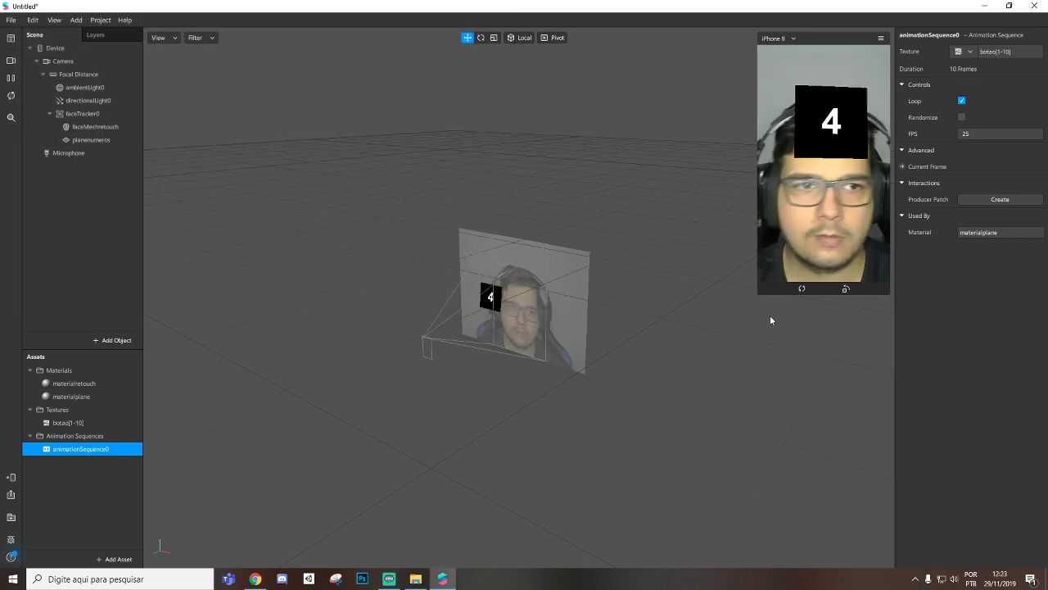
left_click_drag(758, 295, 709, 381)
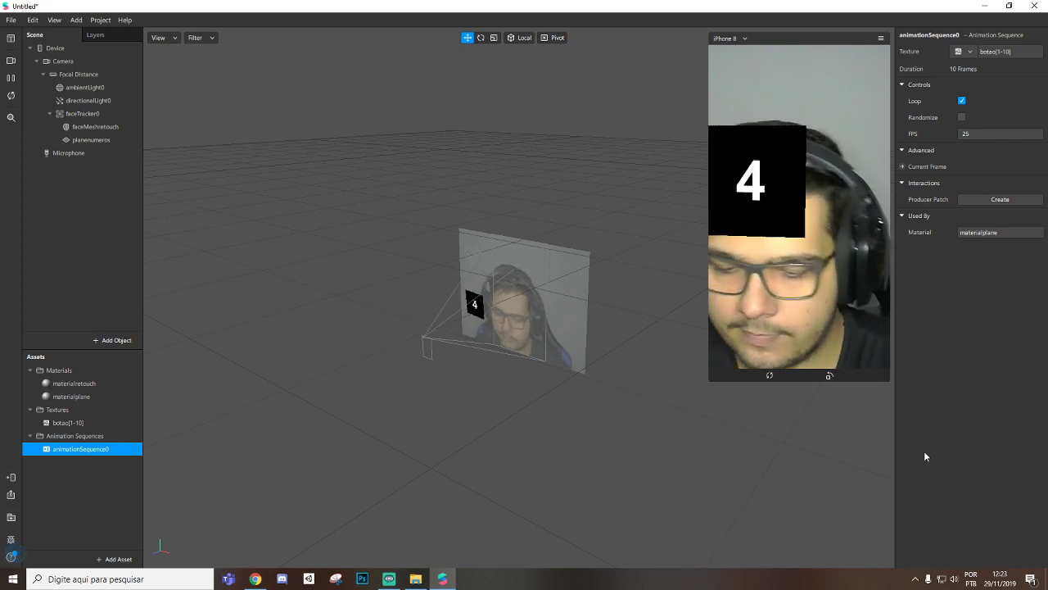
Create a Current Frame patch for the animation sequence in the Patch Editor and move it aside to leave room for inputs.
key("ctrl+alt+p")
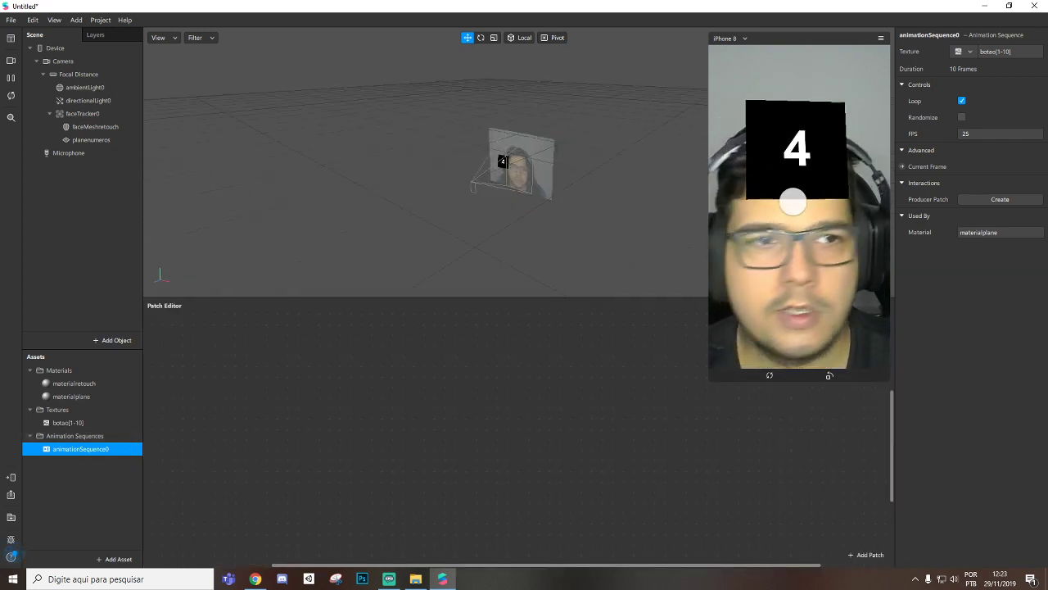
left_click(902, 166)
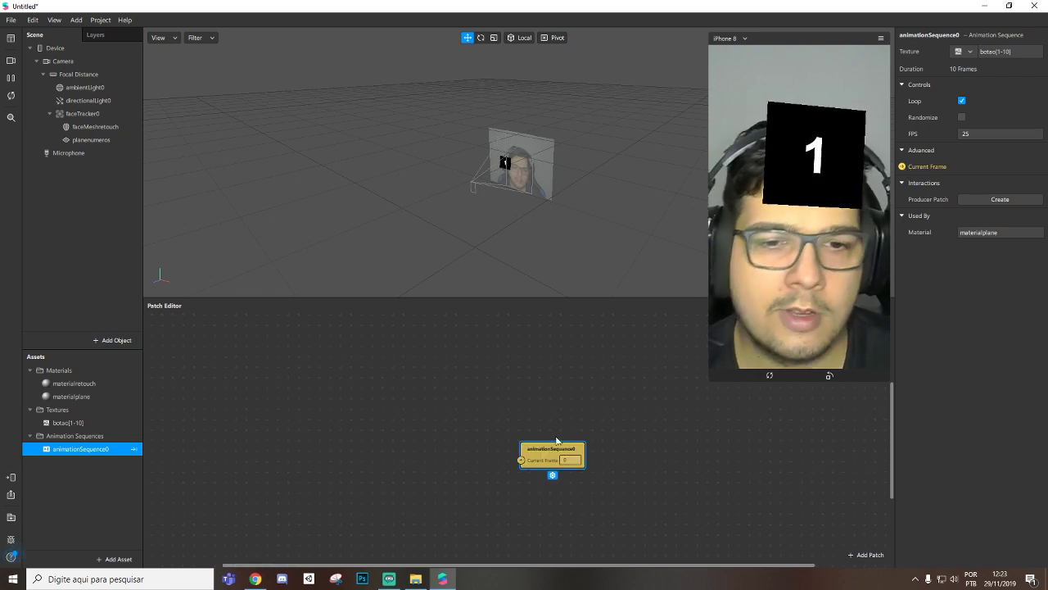
left_click_drag(551, 446, 680, 440)
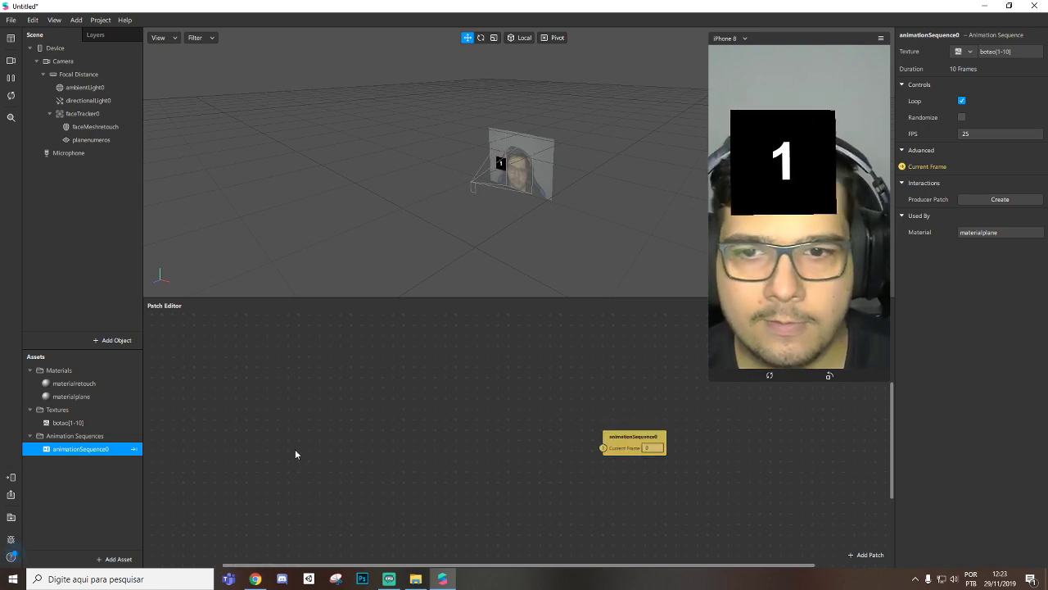
Add a Screen Tap patch to the Patch Editor, well ahead of the animation sequence's Current Frame patch.
right_click(291, 441)
type("scree")
key("Down")
key("Down")
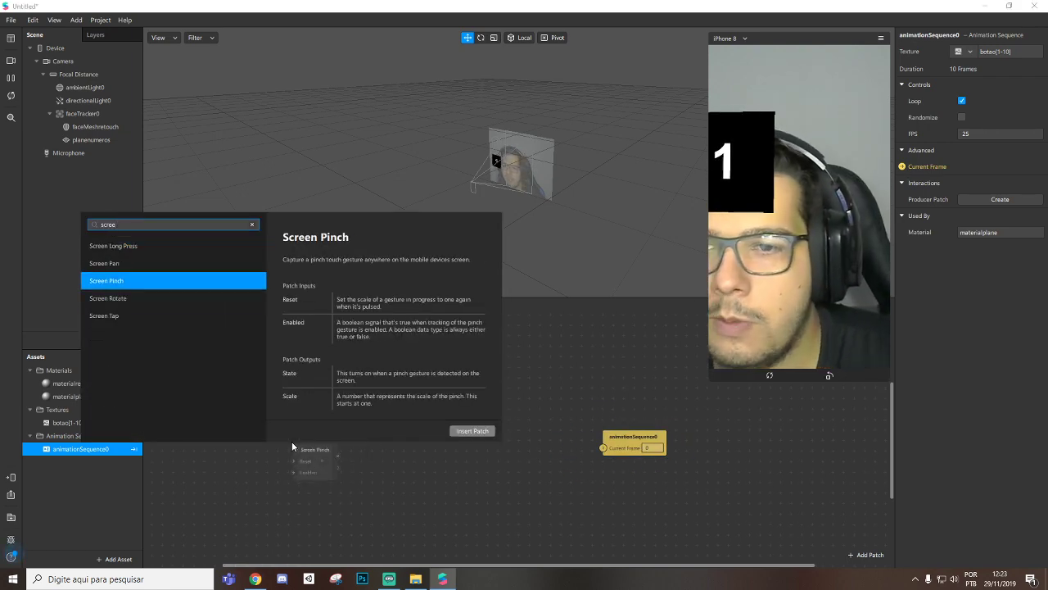
key("Down")
key("Return")
left_click_drag(312, 440, 328, 439)
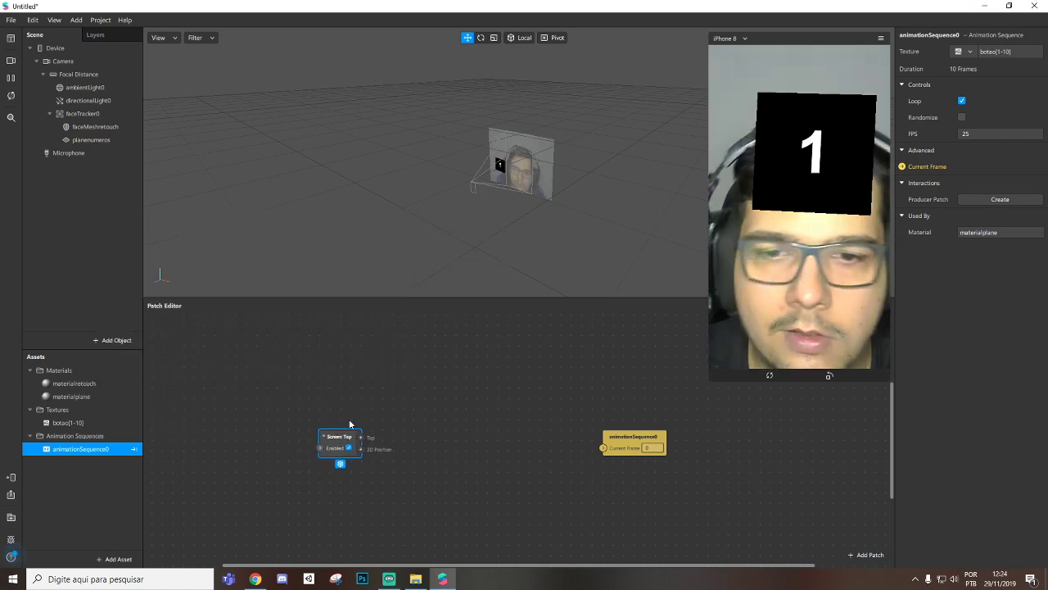
Add a Loop Animation patch driven by the Screen Tap's Tap output through a Switch patch.
left_click_drag(402, 455, 395, 448)
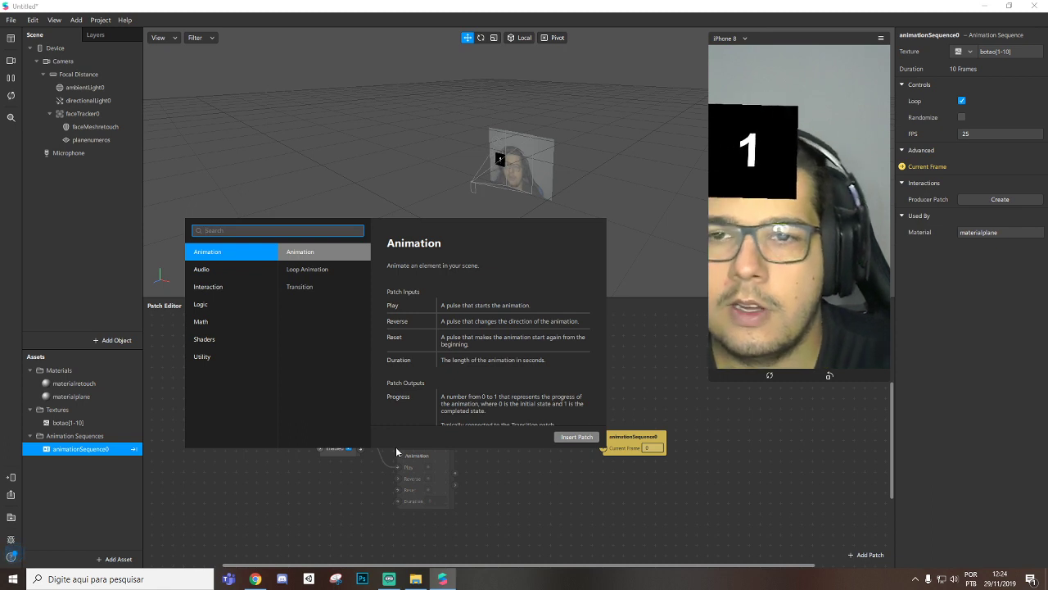
type("loop")
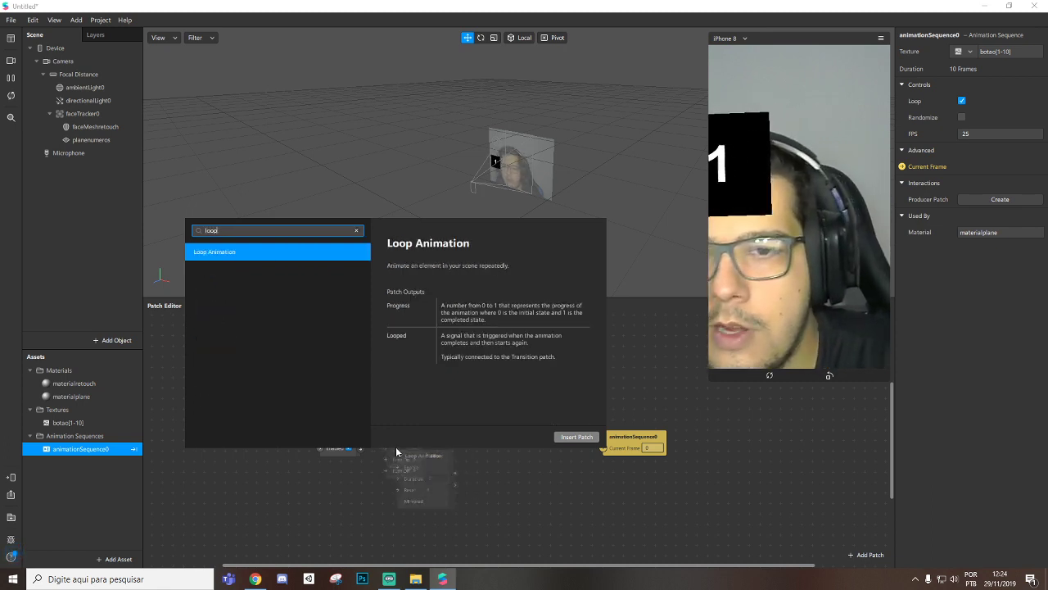
key("Return")
left_click_drag(442, 464, 490, 426)
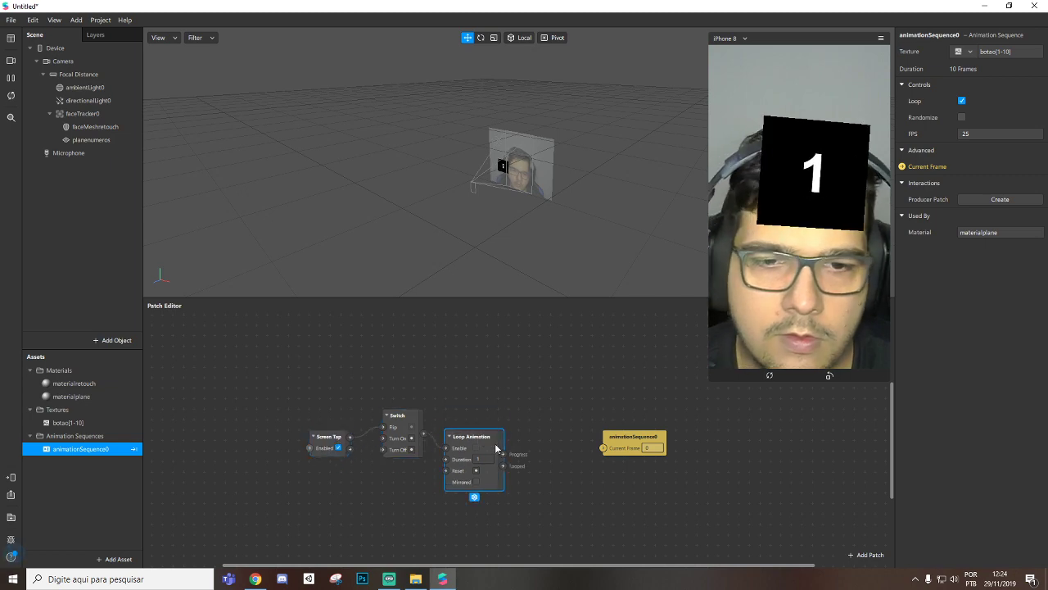
Add a Transition patch fed by the Loop Animation's Progress output and set its value type to Number.
left_click_drag(503, 453, 543, 447)
type("transition")
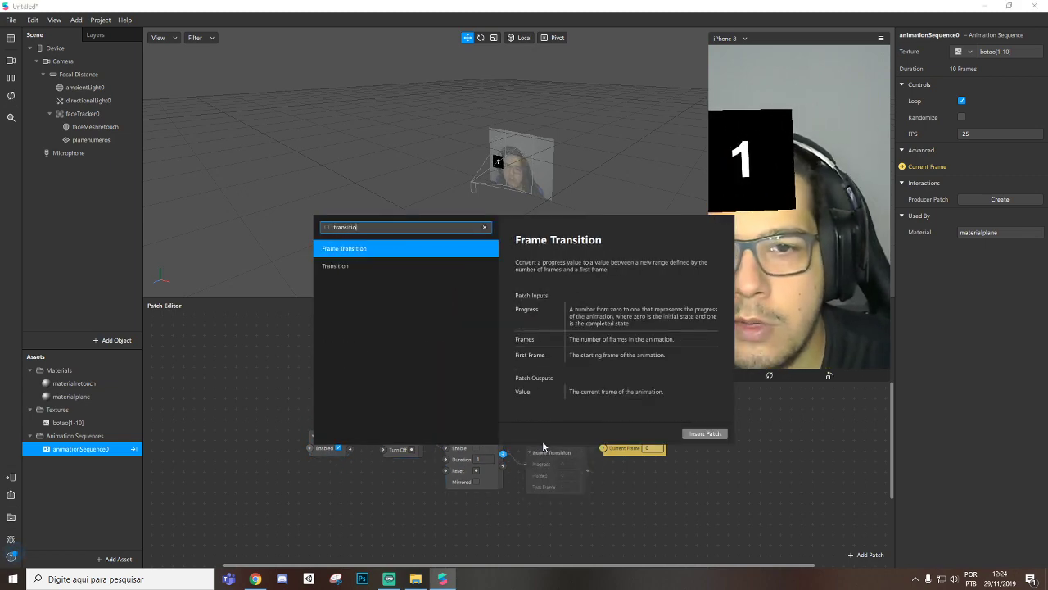
key("Down")
key("Return")
left_click_drag(577, 459, 572, 400)
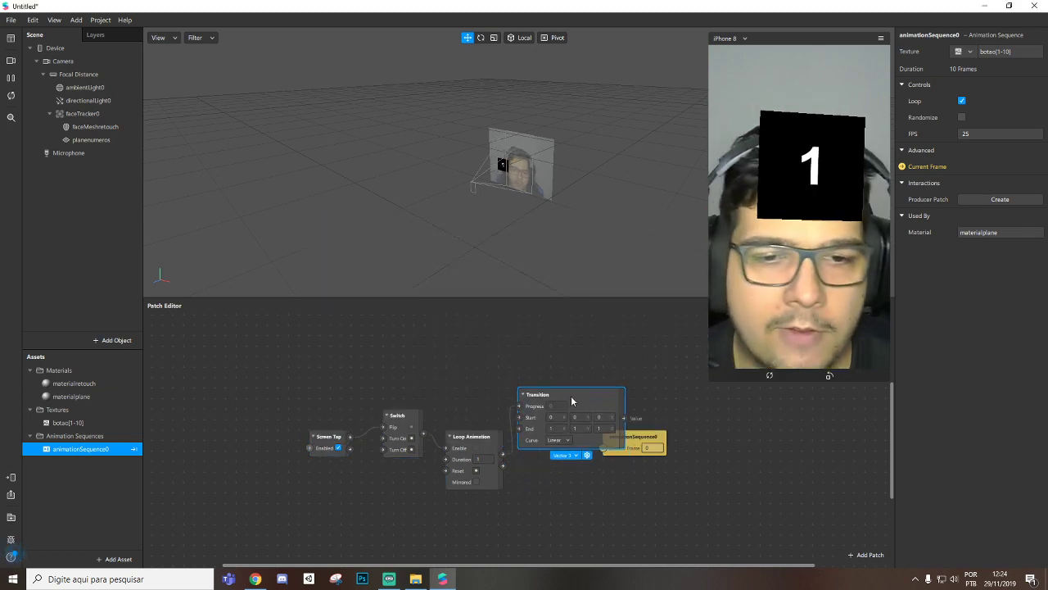
left_click(563, 455)
left_click(580, 483)
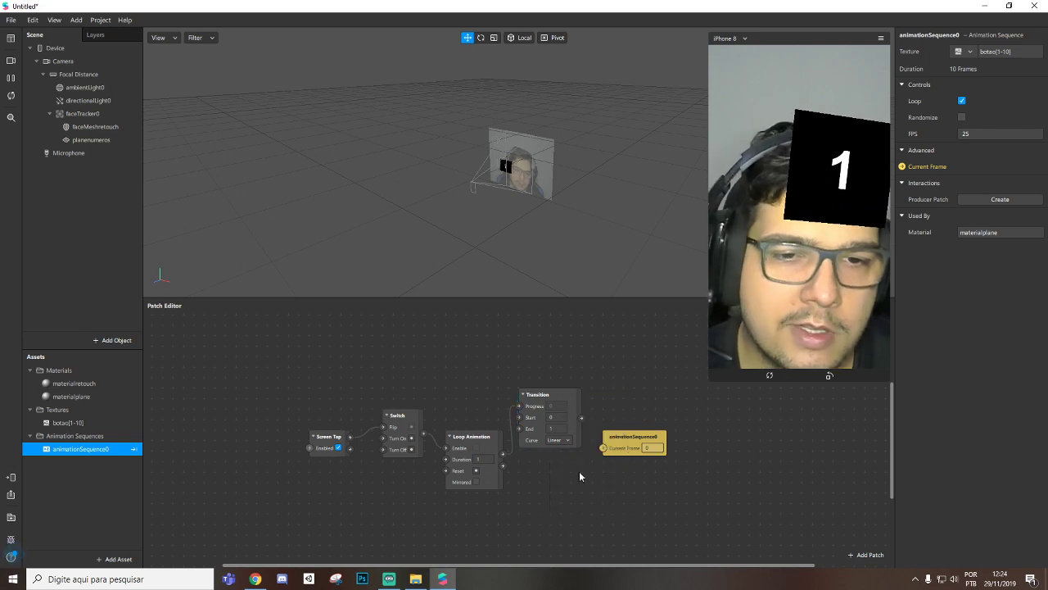
Set the Transition's End value to 10 and connect its output to the animation sequence's Current Frame input.
left_click_drag(607, 441, 615, 453)
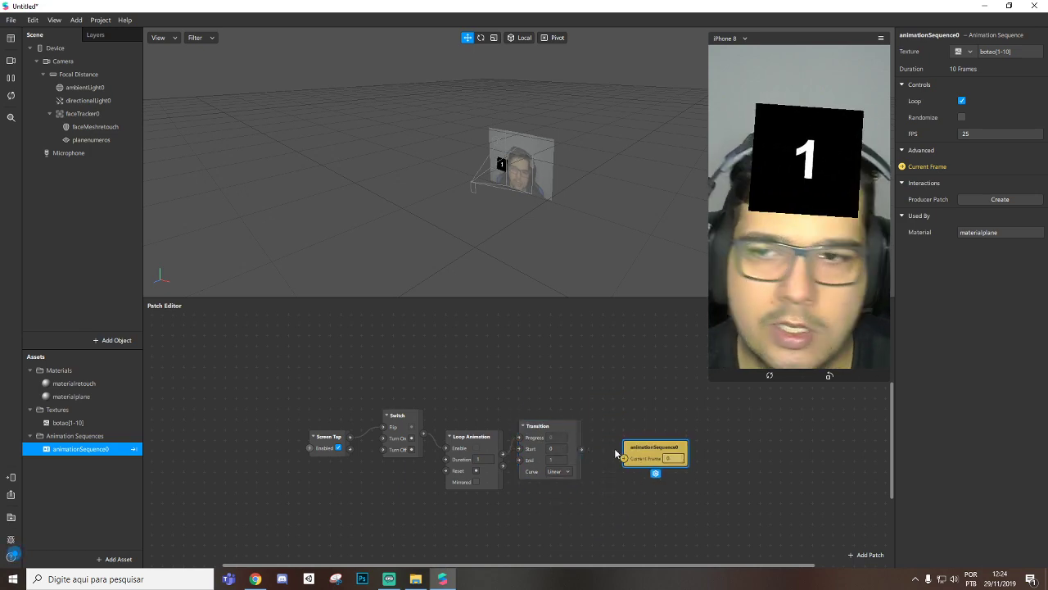
left_click(69, 423)
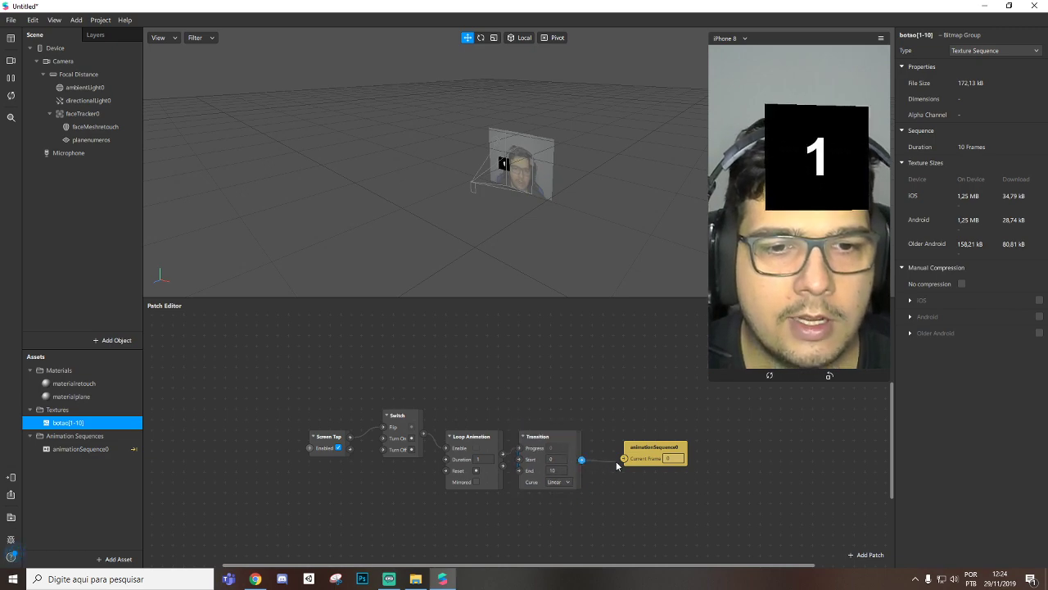
left_click_drag(555, 446, 577, 435)
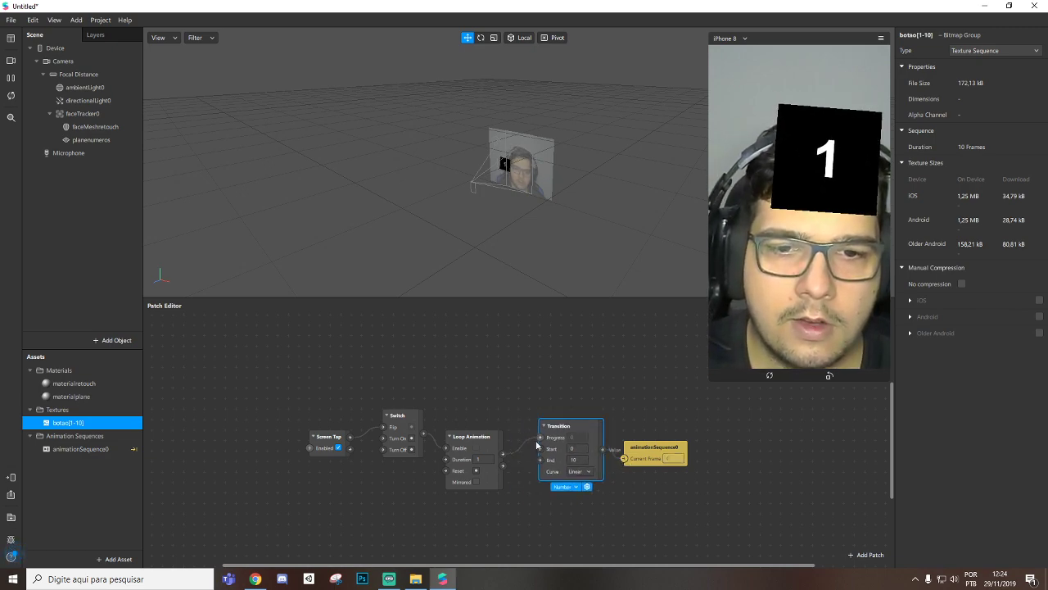
Set the Loop Animation's duration to 0.5 and test the screen tap in the device preview.
left_click_drag(486, 437, 495, 426)
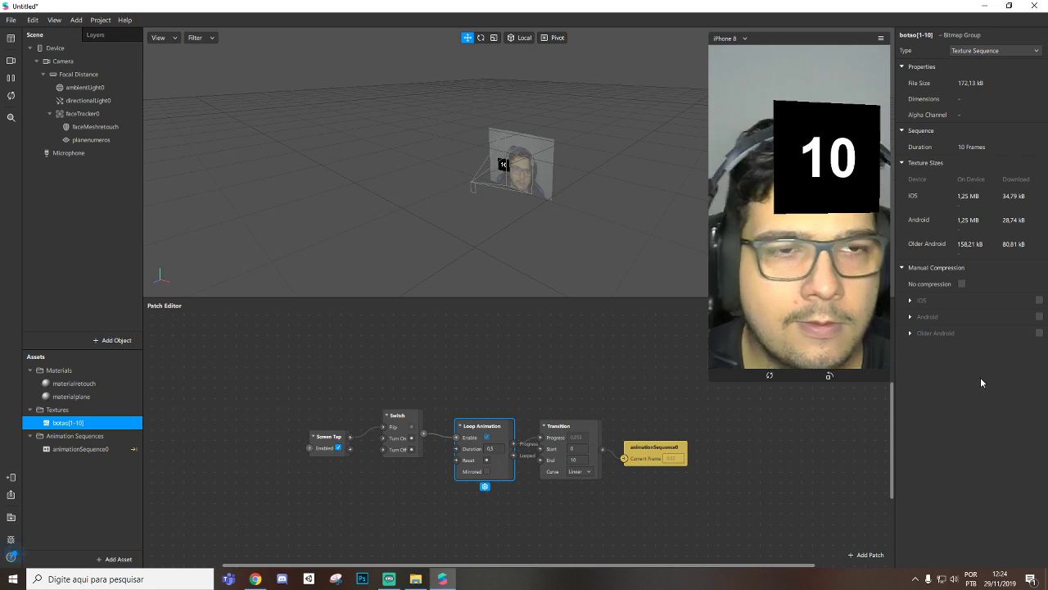
left_click(817, 260)
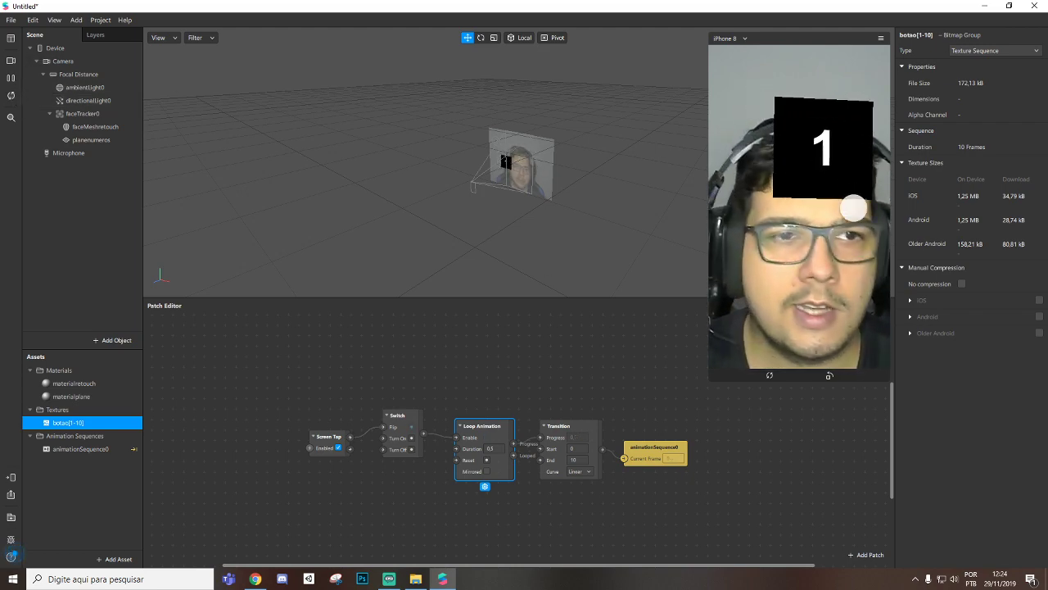
left_click(809, 282)
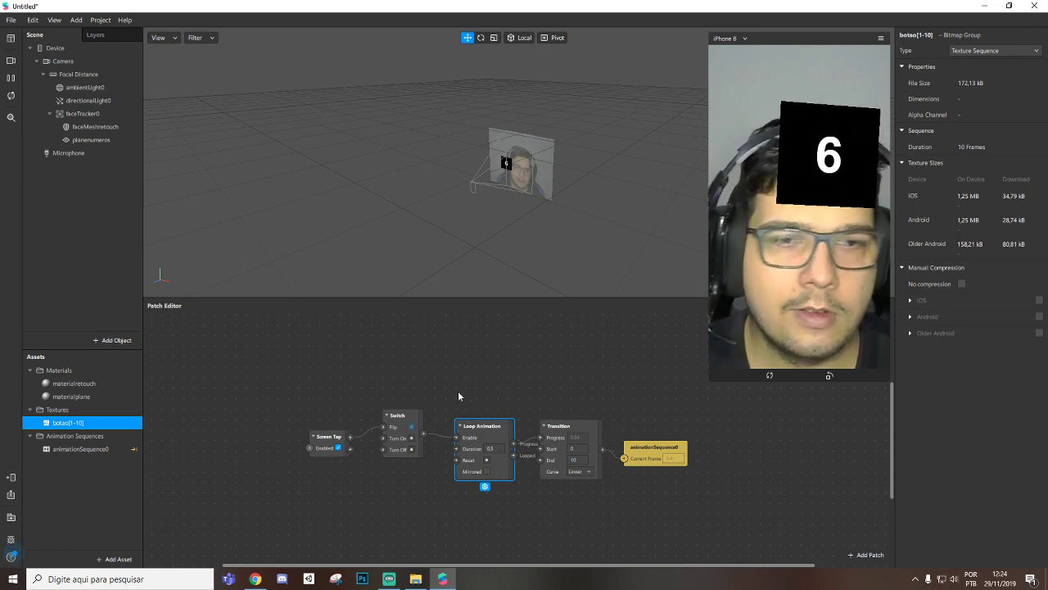
Insert a Not patch between the Switch and the Loop Animation's Enable input and test tapping in the preview.
left_click_drag(664, 452, 685, 451)
left_click_drag(578, 430, 601, 428)
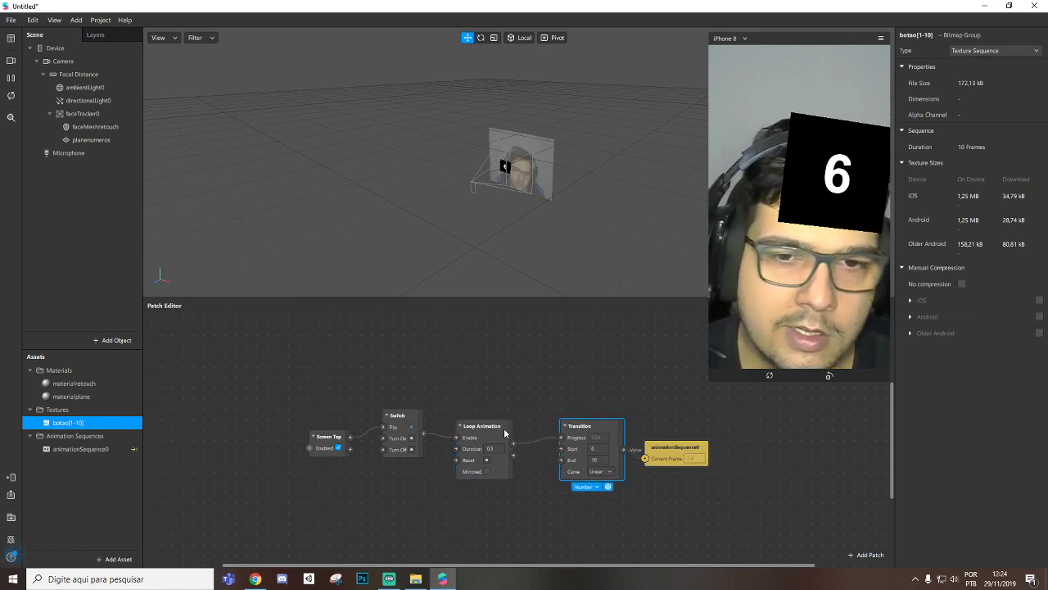
left_click_drag(488, 426, 508, 416)
right_click(444, 412)
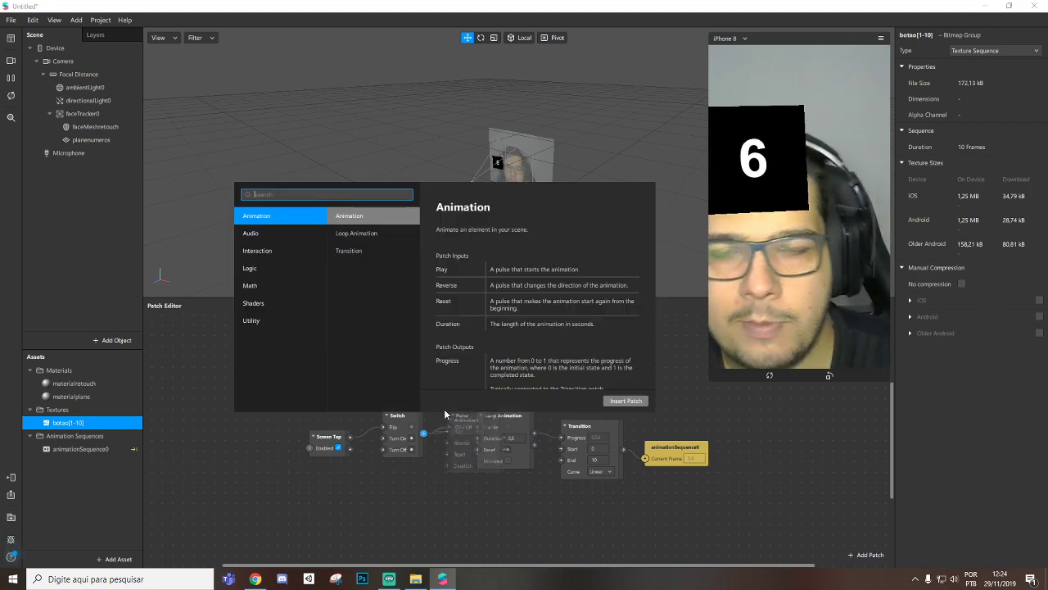
type("not")
key("Return")
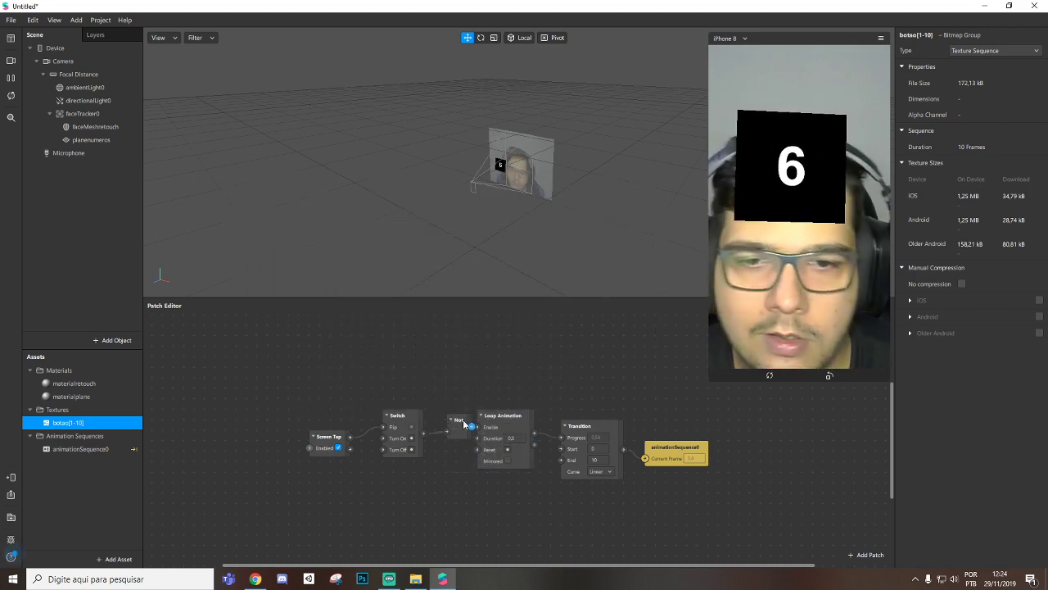
mouse_move(462, 420)
left_mouse_down()
mouse_move(450, 427)
mouse_move(478, 427)
left_mouse_up()
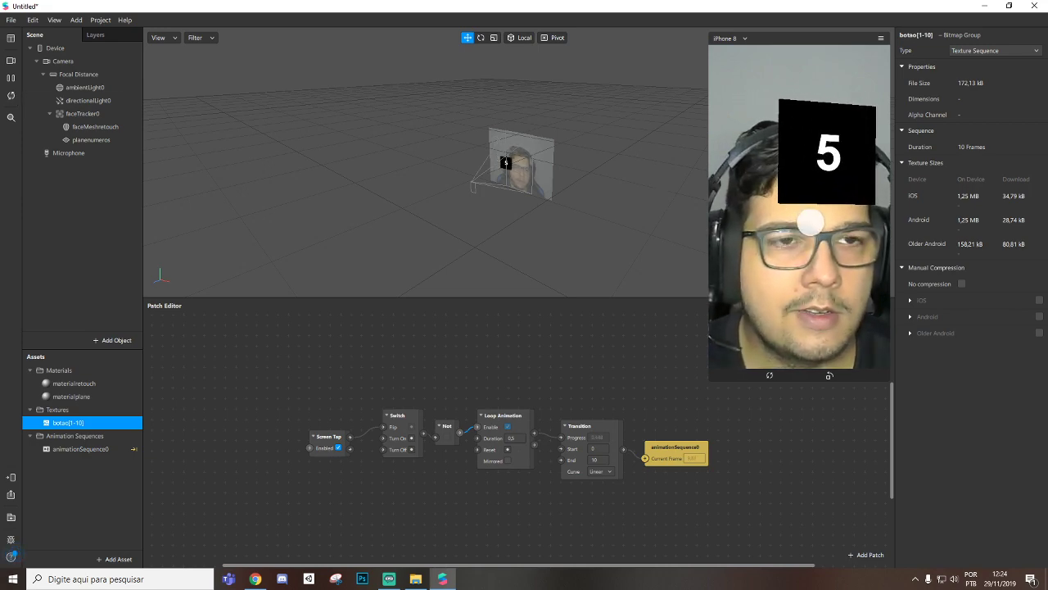
left_click(820, 233)
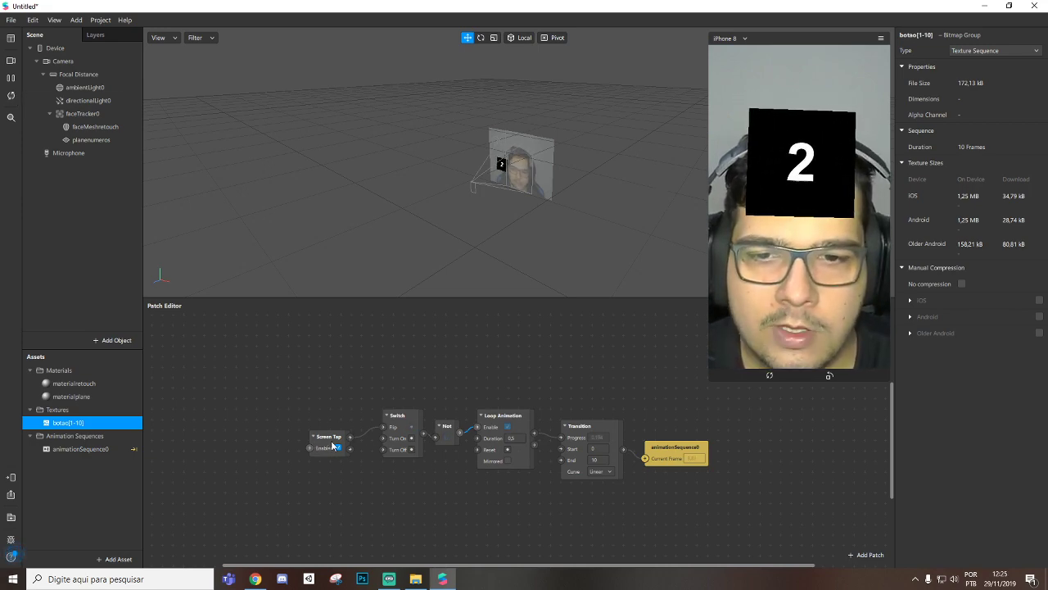
Add a Mouth Open patch and connect it through a Pulse patch to the Switch's Flip input, replacing the Screen Tap.
left_click_drag(334, 445, 280, 445)
right_click(232, 360)
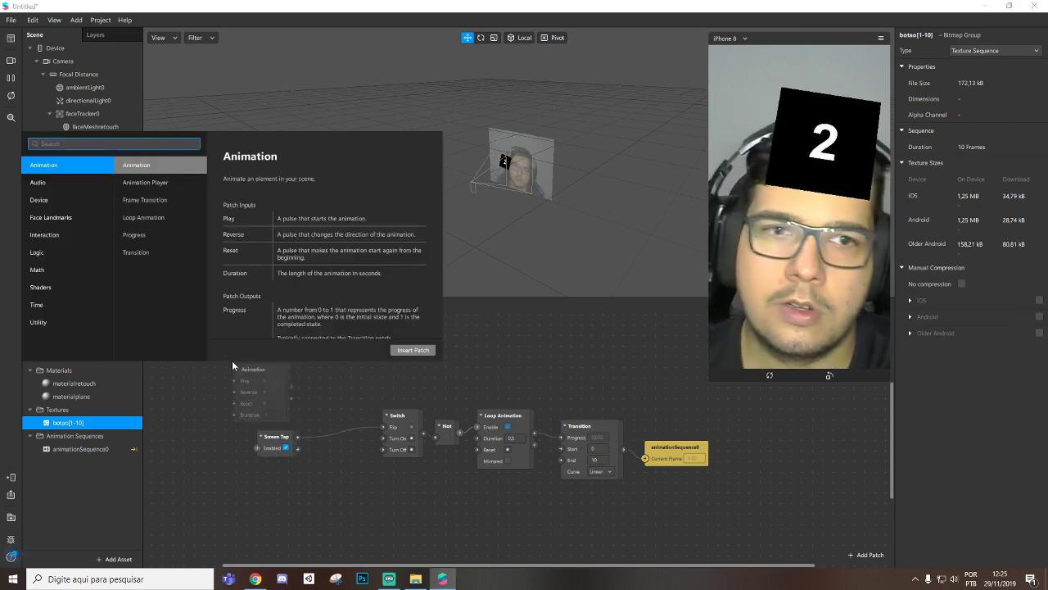
type("mou")
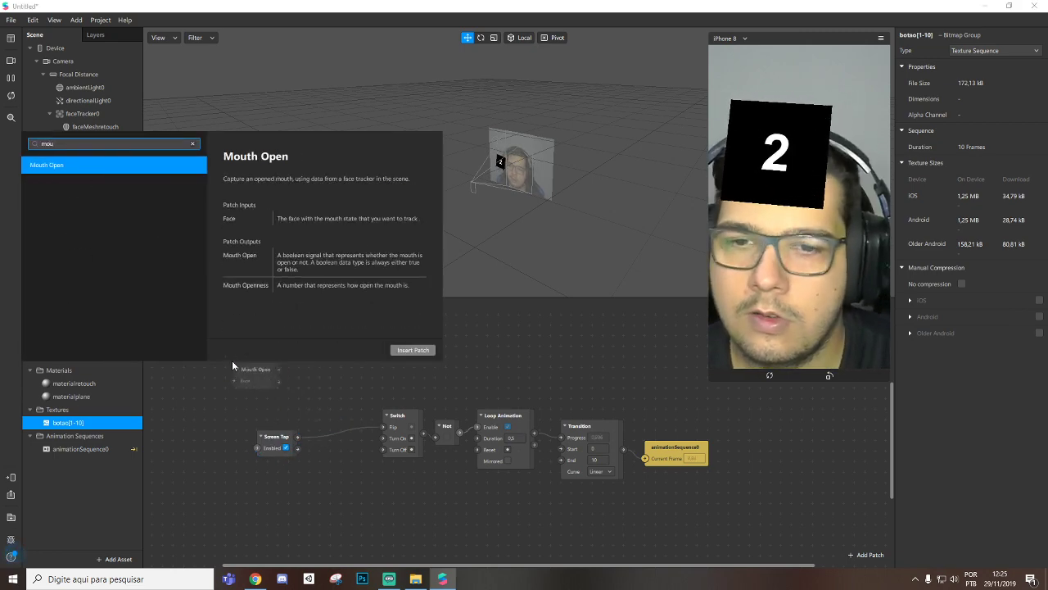
key("Return")
left_click_drag(264, 371, 269, 398)
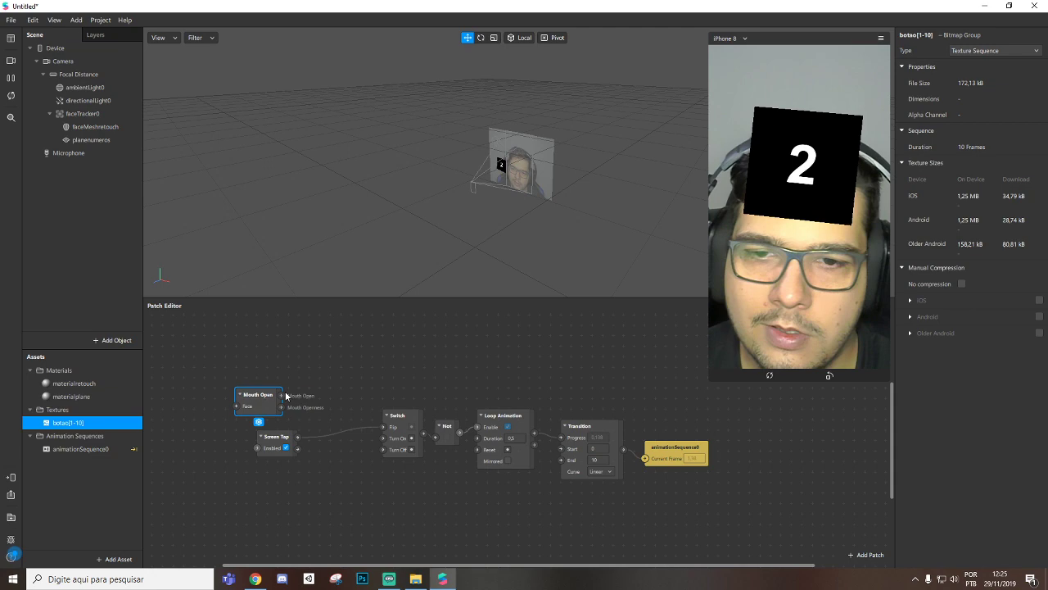
left_click(332, 401)
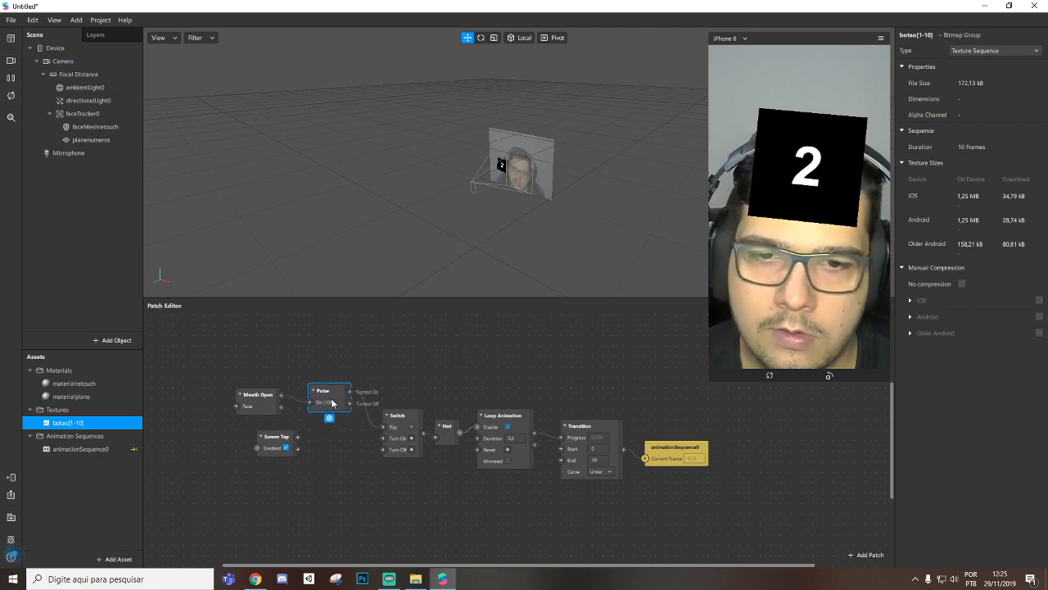
left_click_drag(266, 395, 266, 374)
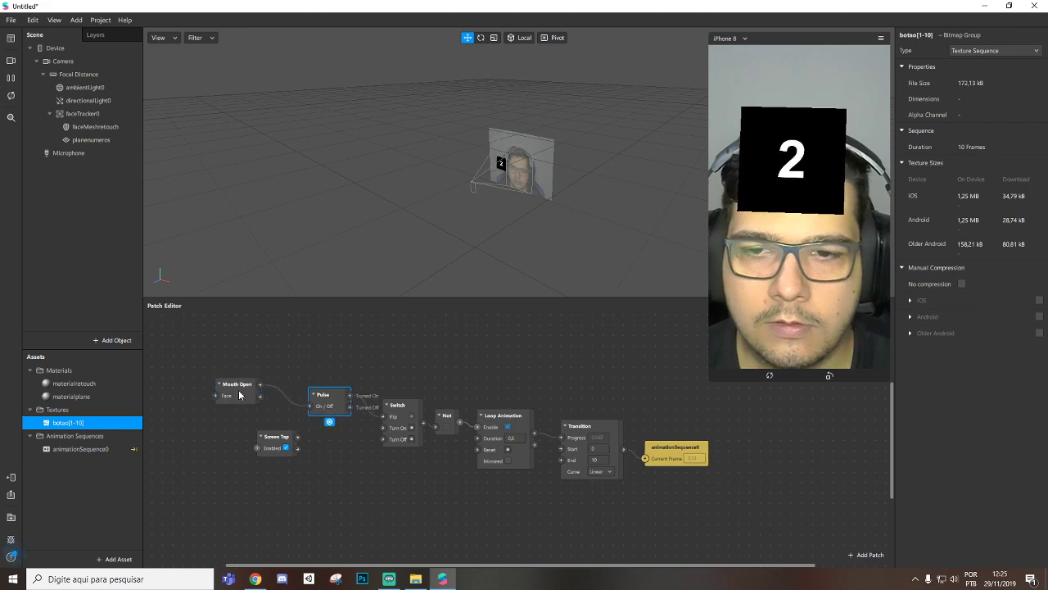
Add Face Finder and Face Select patches and link them to the Mouth Open patch's Face input.
right_click(201, 352)
type("face")
key("Return")
left_click(216, 354)
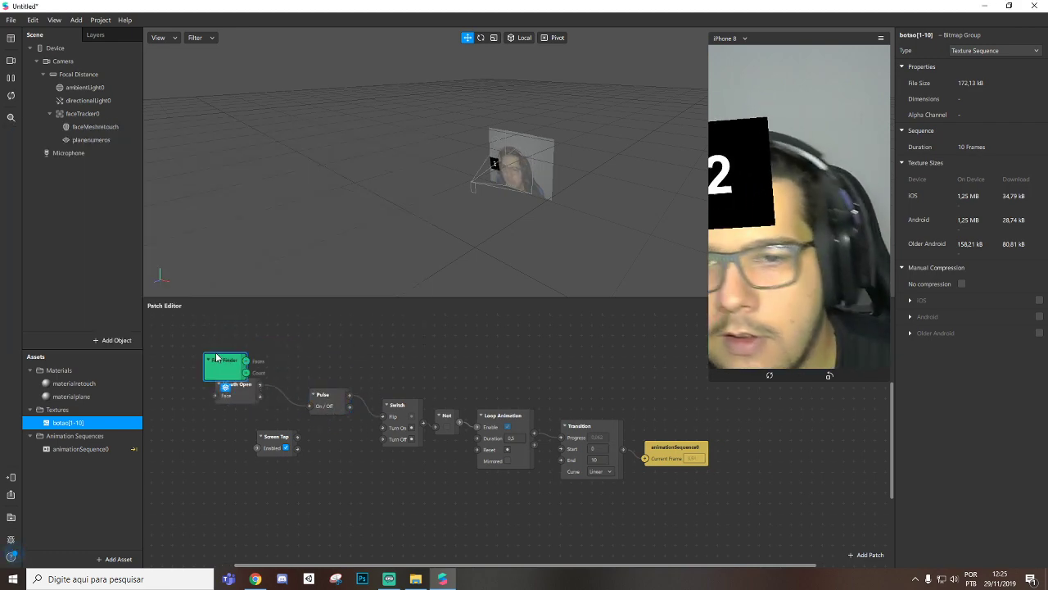
left_click_drag(212, 354, 246, 358)
type("face s")
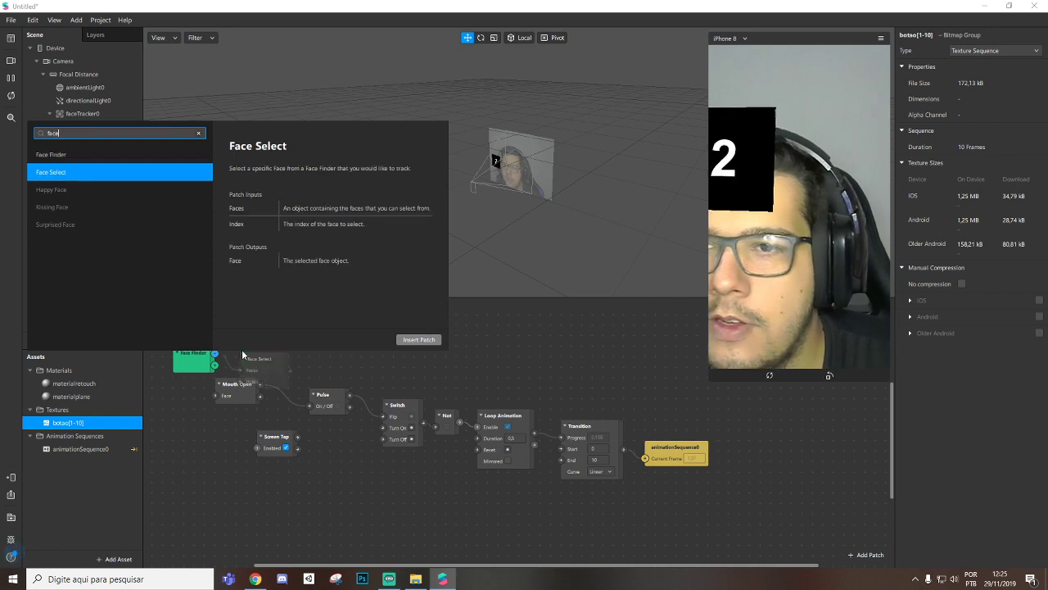
key("Return")
left_click_drag(264, 394, 215, 396)
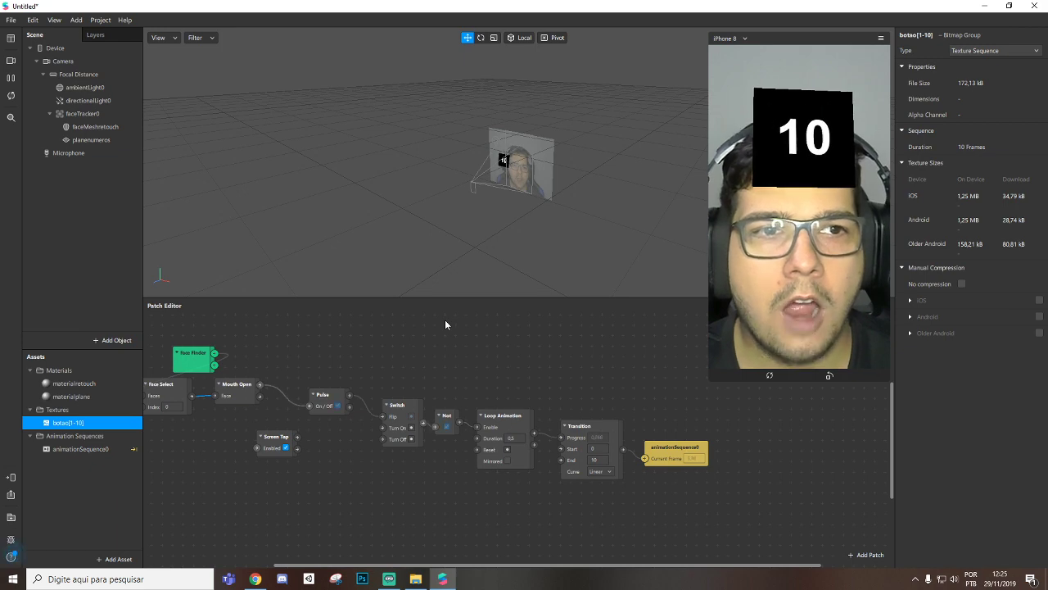
Replace Mouth Open and Pulse with a Blink patch linking Face Select to the Switch's Flip input, and tidy the layout.
double_click(266, 343)
type("blink")
key("Return")
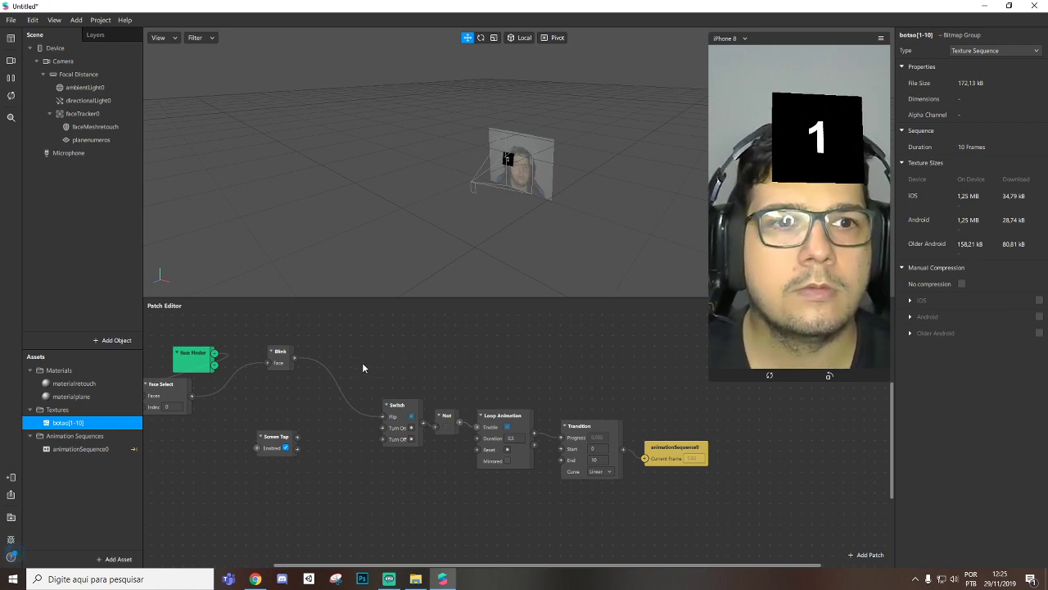
left_click_drag(280, 362, 343, 362)
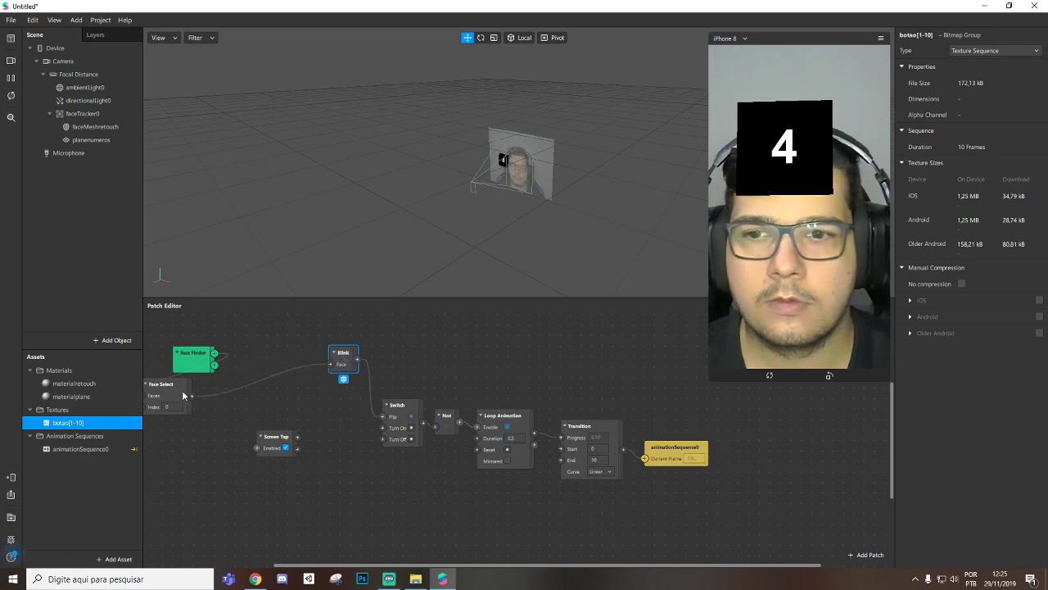
left_click_drag(183, 396, 288, 353)
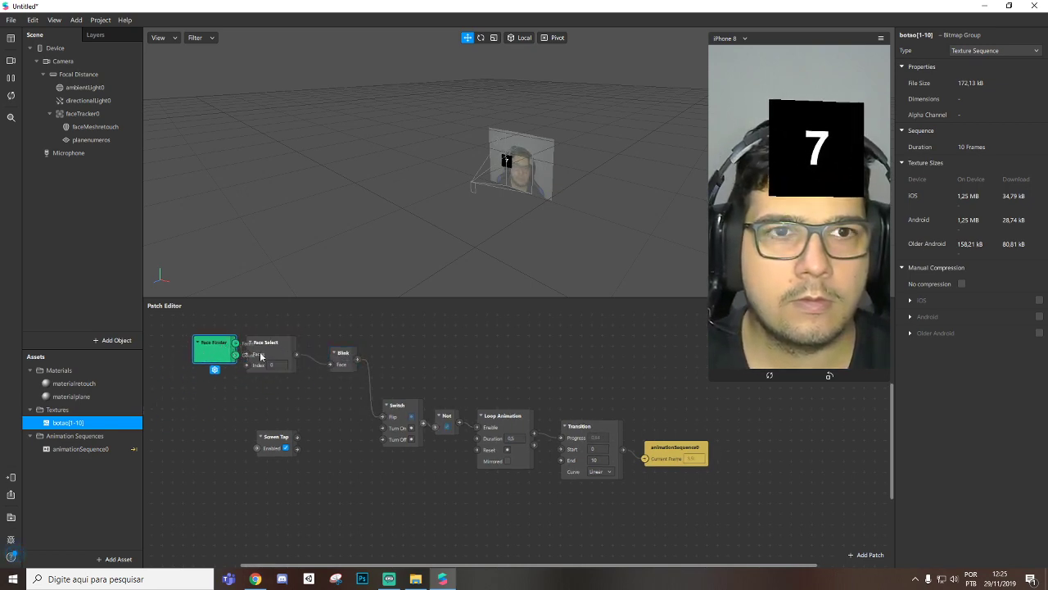
Reconnect the Screen Tap to the Switch's Flip input, delete the Face Finder, Face Select and Blink patches, and test tapping.
left_click_drag(279, 437, 385, 417)
left_click_drag(367, 381, 192, 354)
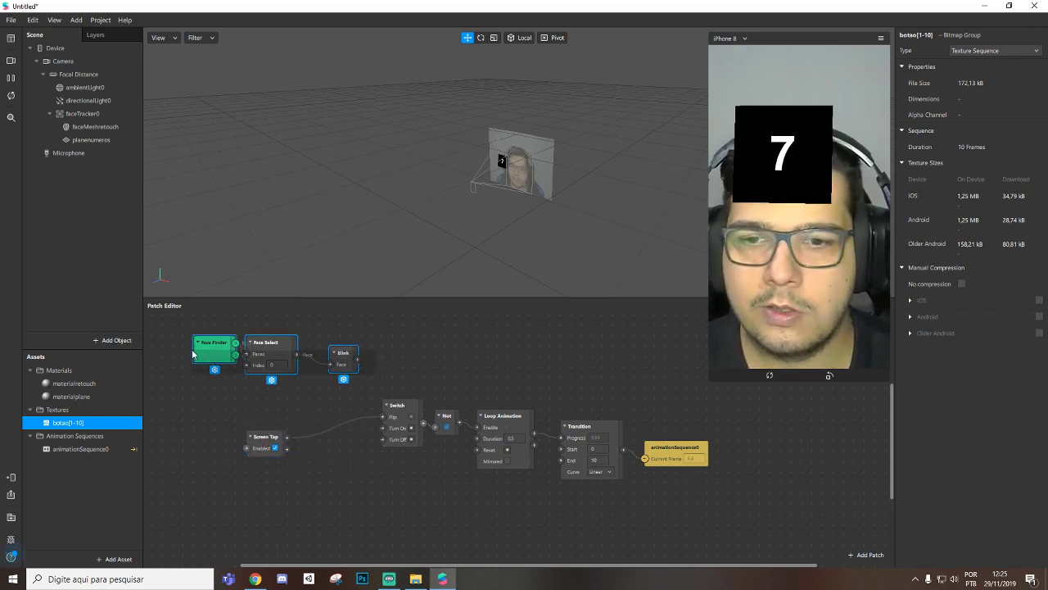
key("Delete")
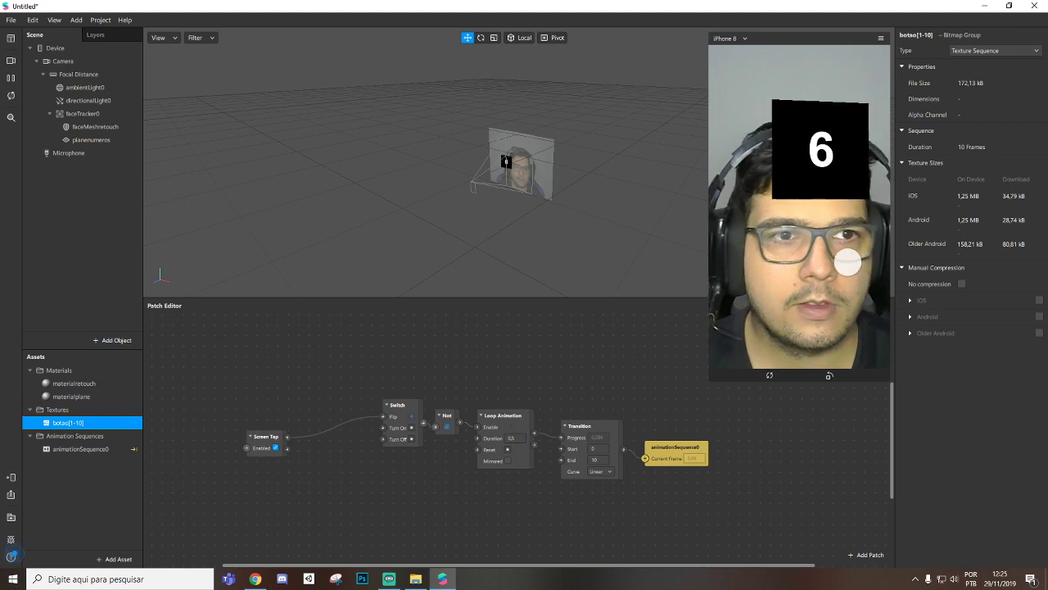
left_click(848, 258)
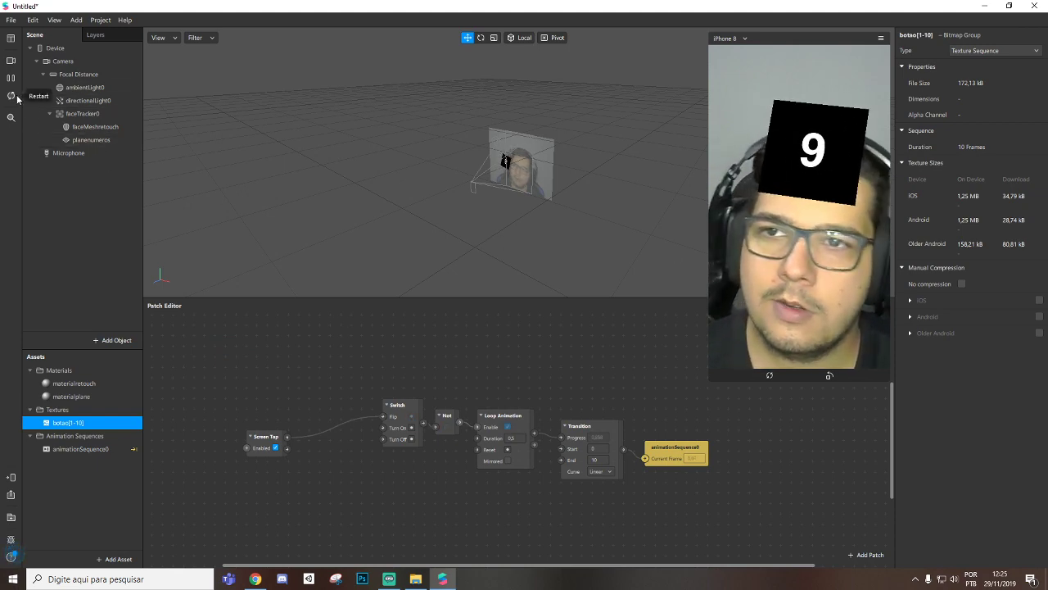
Arrange the patches in a compact, evenly spaced row from Screen Tap to the animation sequence.
left_click(439, 436)
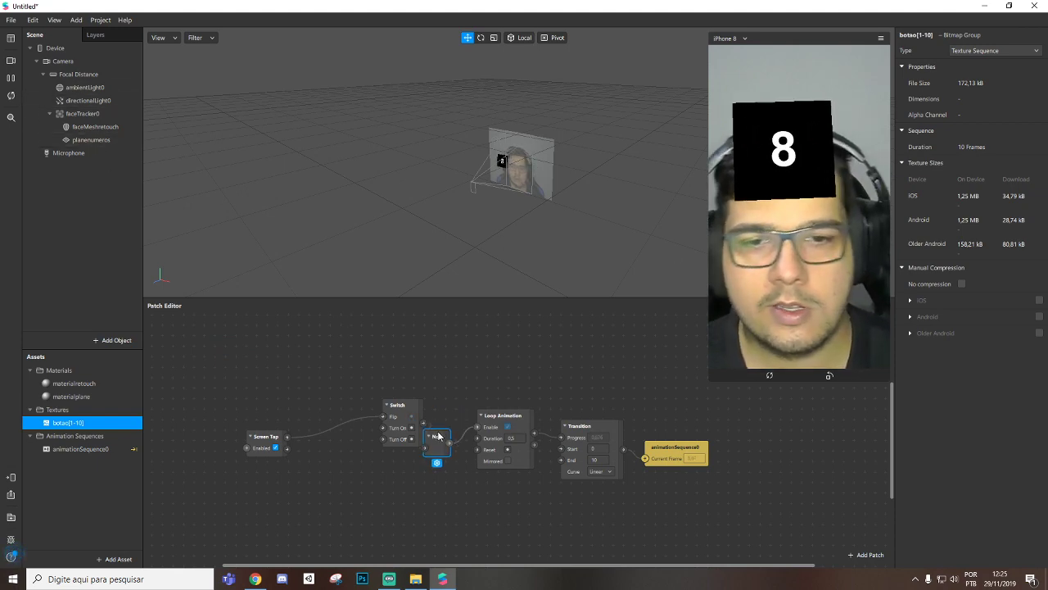
left_click_drag(439, 435, 366, 416)
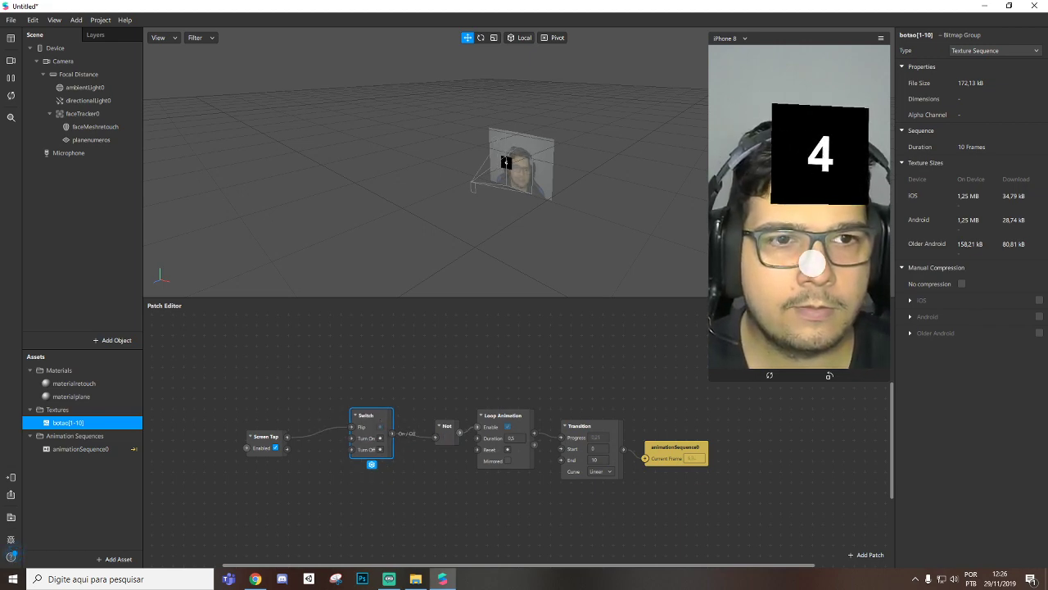
left_click_drag(688, 452, 752, 444)
left_click_drag(603, 434, 645, 425)
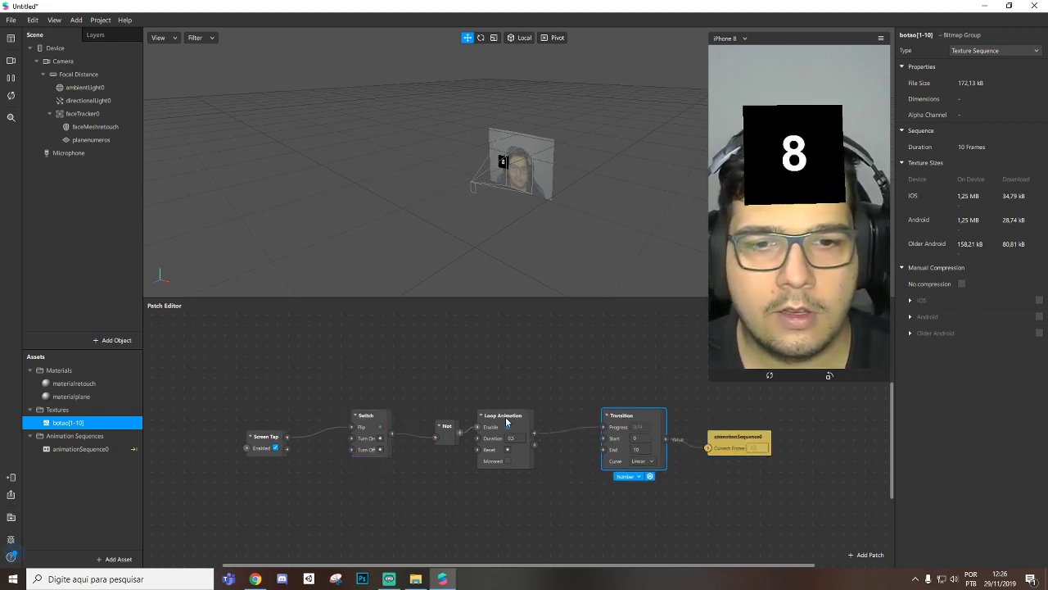
left_click_drag(500, 423, 436, 428)
left_click_drag(257, 442, 288, 433)
left_click_drag(636, 424, 593, 436)
left_click_drag(726, 438, 661, 438)
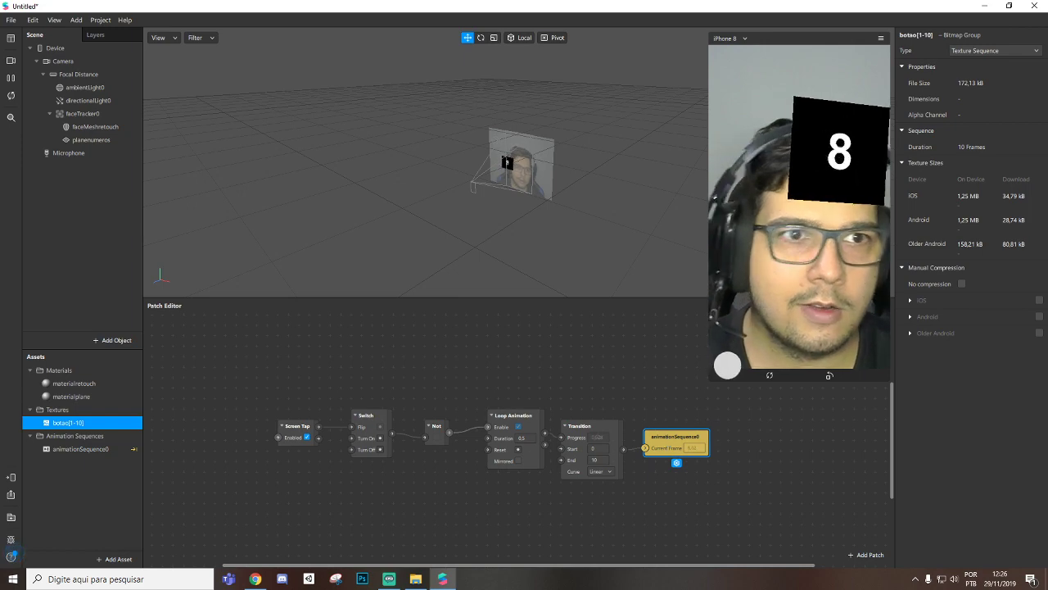